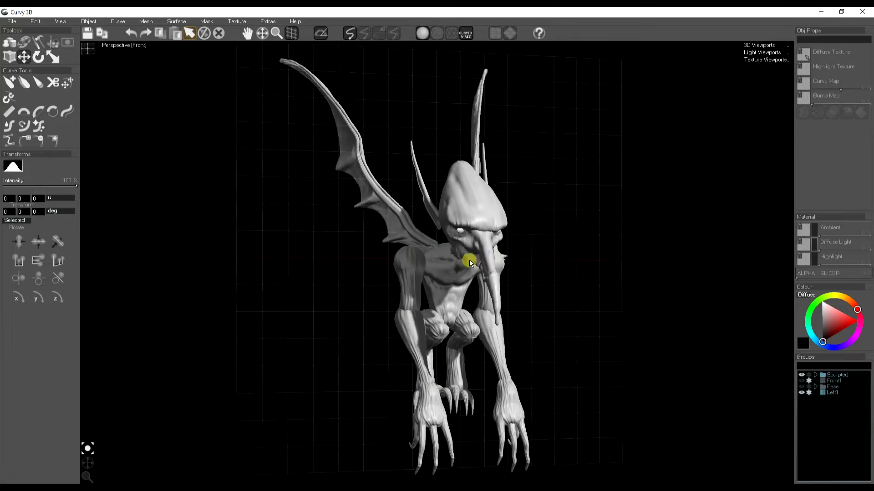
Show the model in the four-viewport layout and hide the Sculpted group.
{"action": "left_click", "coordinate": [88, 48]}
{"action": "left_click_drag", "start_coordinate": [444, 243], "coordinate": [388, 245]}
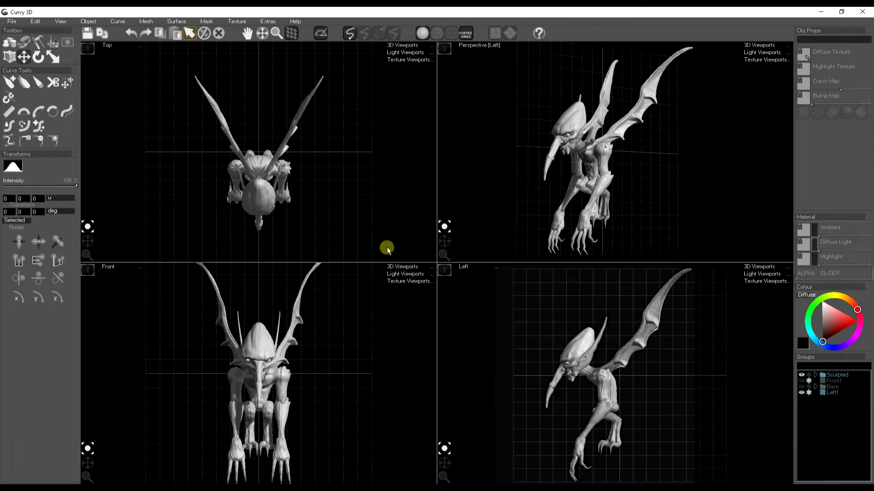
{"action": "left_click", "coordinate": [801, 375]}
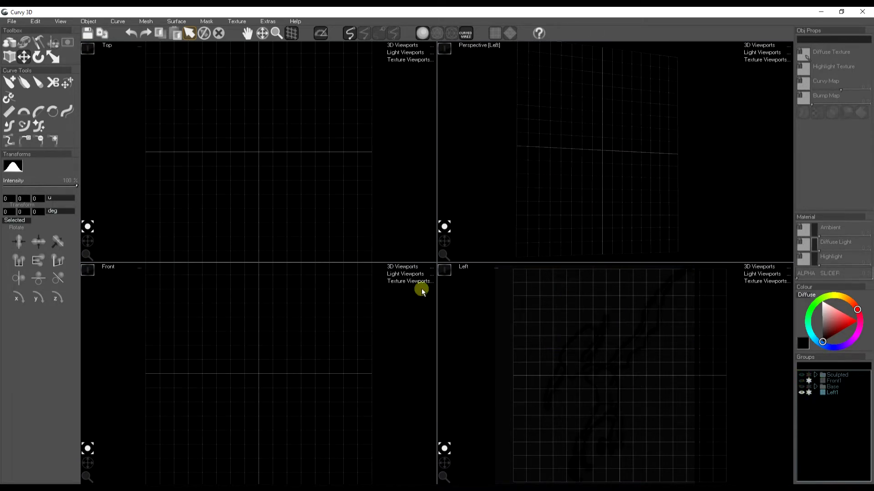
Look up the Load Image Plane option for the Left view.
{"action": "left_click", "coordinate": [237, 22]}
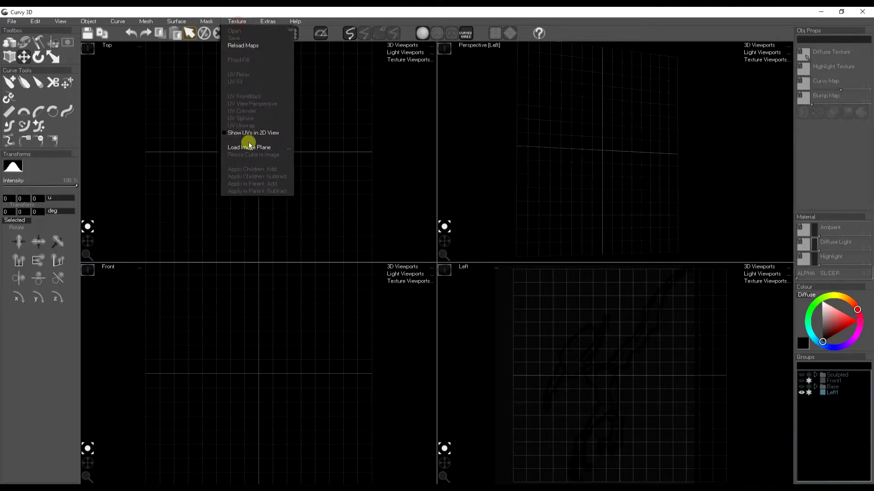
{"action": "mouse_move", "coordinate": [249, 147]}
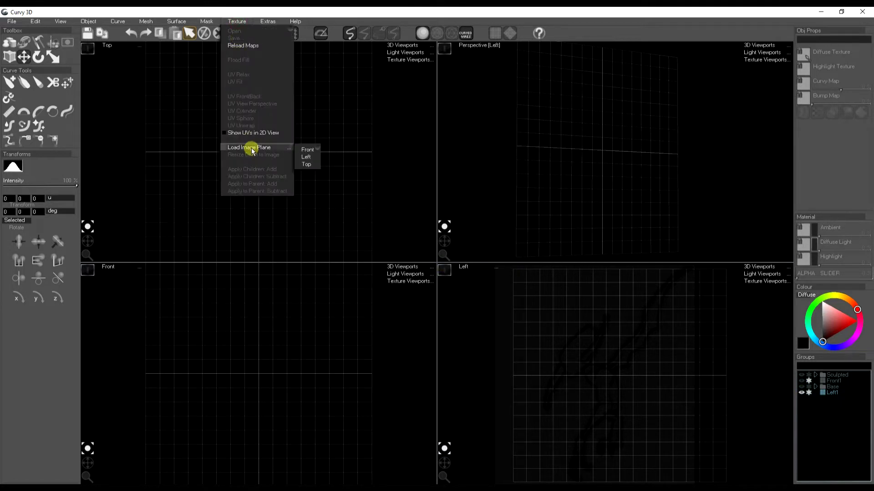
{"action": "left_click", "coordinate": [308, 157]}
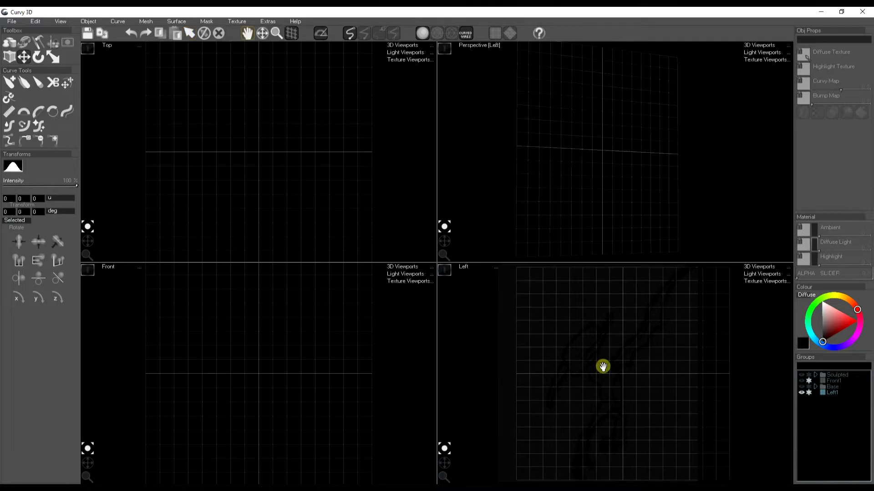
Show the Base group, examine its simple shapes in the perspective view, and hide it again.
{"action": "left_click", "coordinate": [802, 387]}
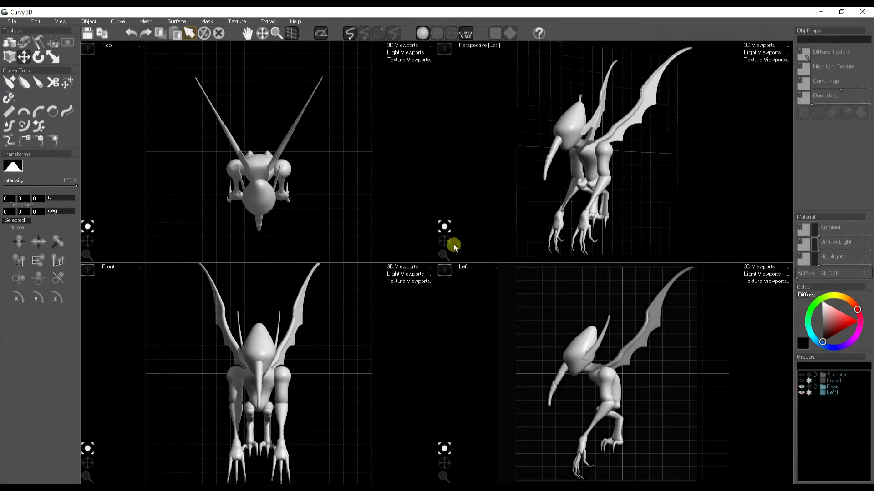
{"action": "left_click_drag", "start_coordinate": [447, 243], "coordinate": [441, 236]}
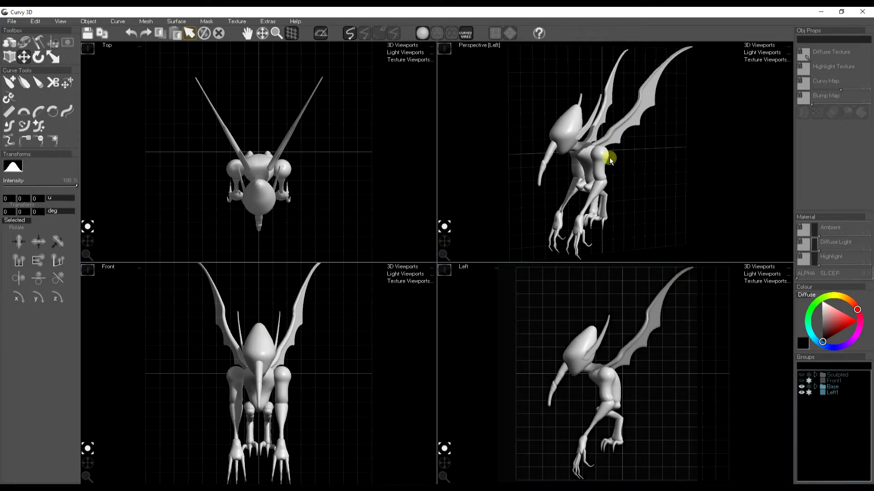
{"action": "left_click", "coordinate": [801, 387]}
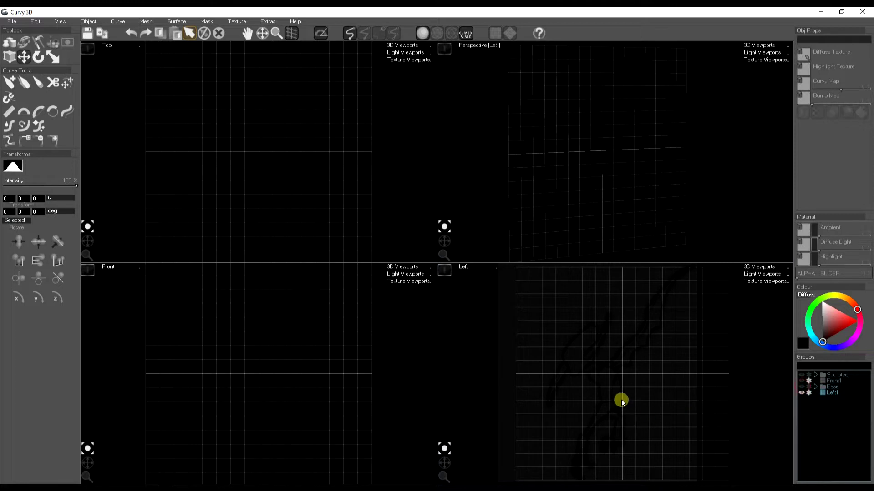
Draw a lathe shape over the torso sketch in the Left view and redraw its back curve to match.
{"action": "scroll", "coordinate": [613, 393], "scroll_direction": "up", "scroll_amount": 2}
{"action": "scroll", "coordinate": [607, 353], "scroll_direction": "up", "scroll_amount": 4}
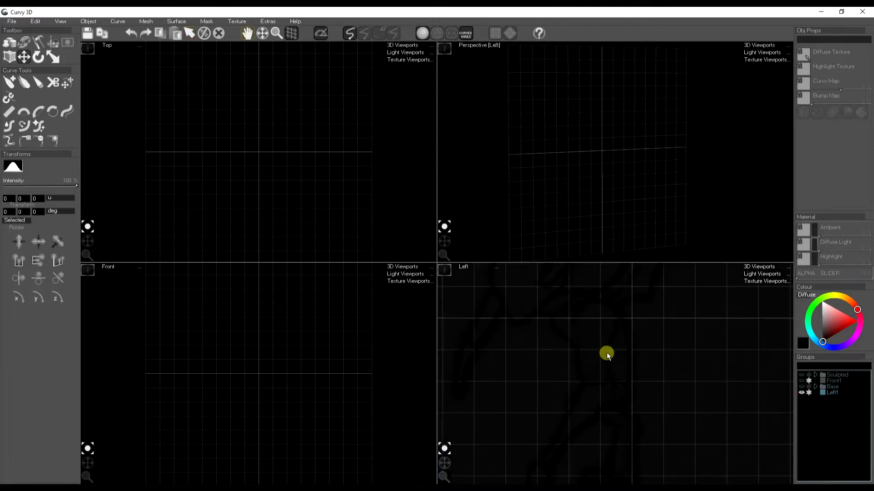
{"action": "left_click", "coordinate": [10, 43]}
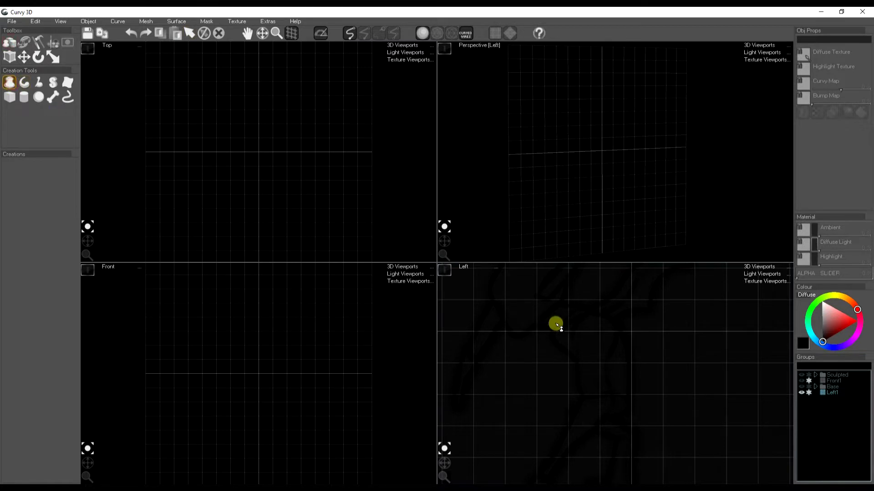
{"action": "mouse_move", "coordinate": [567, 314]}
{"action": "left_mouse_down"}
{"action": "mouse_move", "coordinate": [552, 345]}
{"action": "mouse_move", "coordinate": [572, 359]}
{"action": "mouse_move", "coordinate": [579, 391]}
{"action": "mouse_move", "coordinate": [610, 416]}
{"action": "left_mouse_up"}
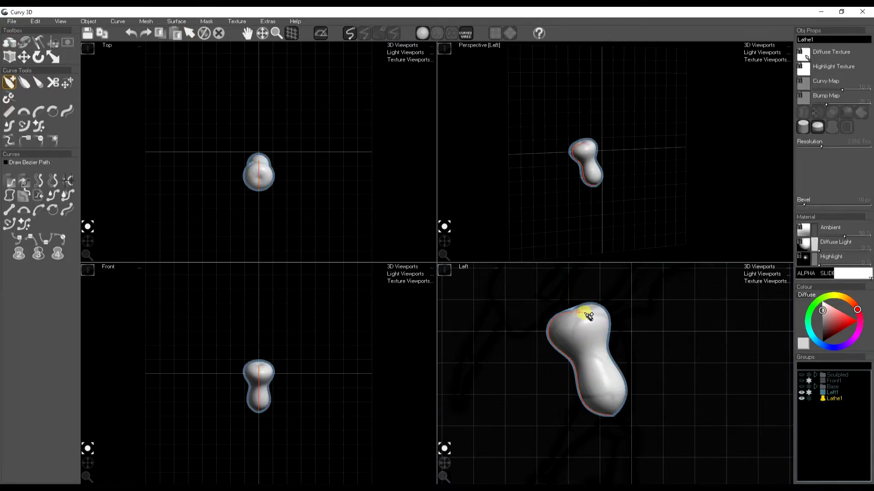
{"action": "mouse_move", "coordinate": [612, 324]}
{"action": "left_mouse_down"}
{"action": "mouse_move", "coordinate": [630, 361]}
{"action": "mouse_move", "coordinate": [626, 412]}
{"action": "mouse_move", "coordinate": [612, 416]}
{"action": "left_mouse_up"}
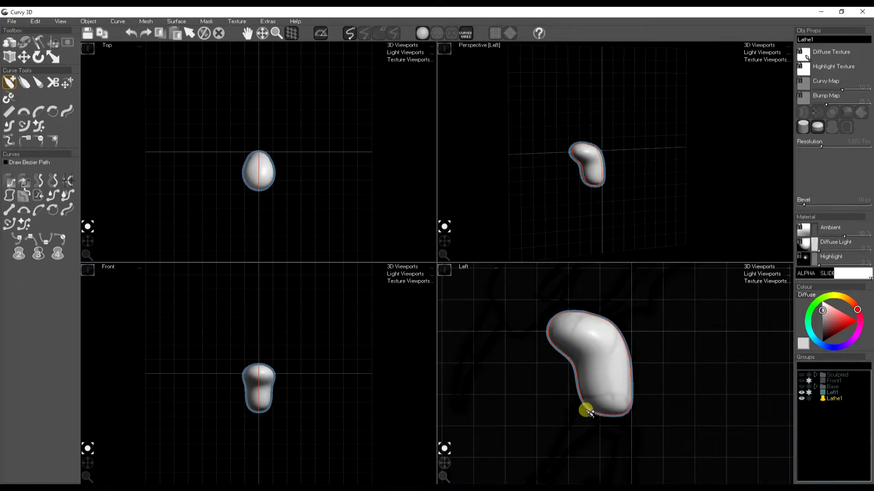
Draw the torso's side profile in the Front view and make the lathe shape symmetrical.
{"action": "scroll", "coordinate": [320, 405], "scroll_direction": "up", "scroll_amount": 3}
{"action": "mouse_move", "coordinate": [242, 336]}
{"action": "left_mouse_down"}
{"action": "mouse_move", "coordinate": [287, 347]}
{"action": "mouse_move", "coordinate": [289, 370]}
{"action": "mouse_move", "coordinate": [266, 429]}
{"action": "mouse_move", "coordinate": [246, 449]}
{"action": "left_mouse_up"}
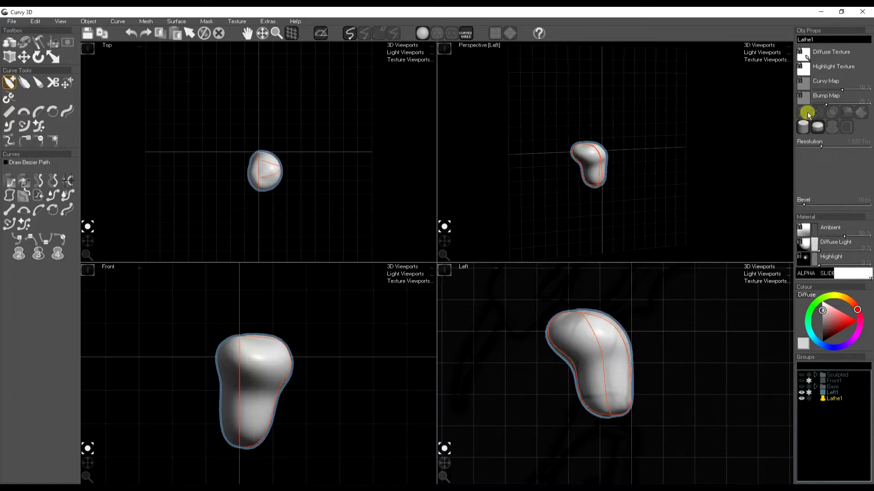
{"action": "left_click", "coordinate": [831, 128]}
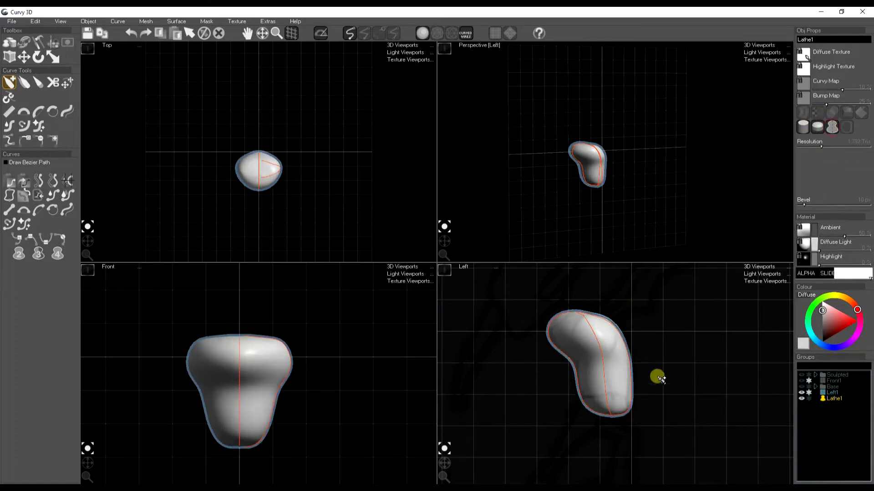
Show the Base group and hide the newly drawn torso lathe.
{"action": "left_click", "coordinate": [801, 387]}
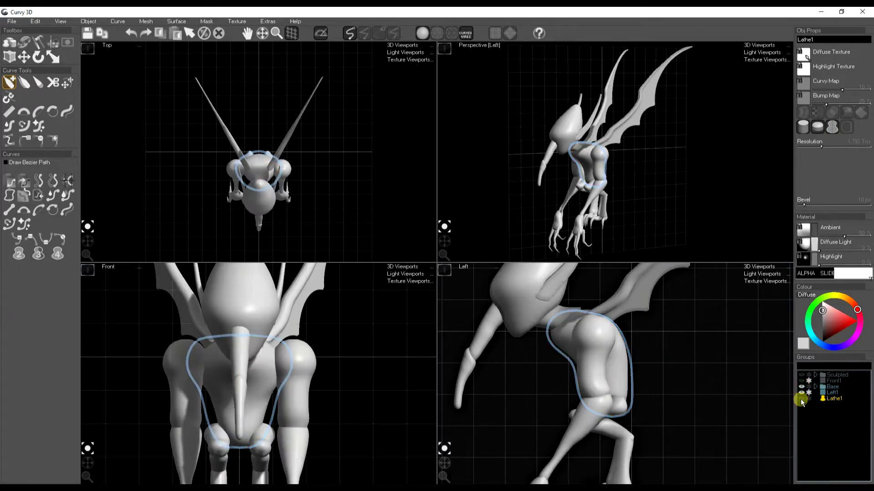
{"action": "left_click", "coordinate": [801, 399]}
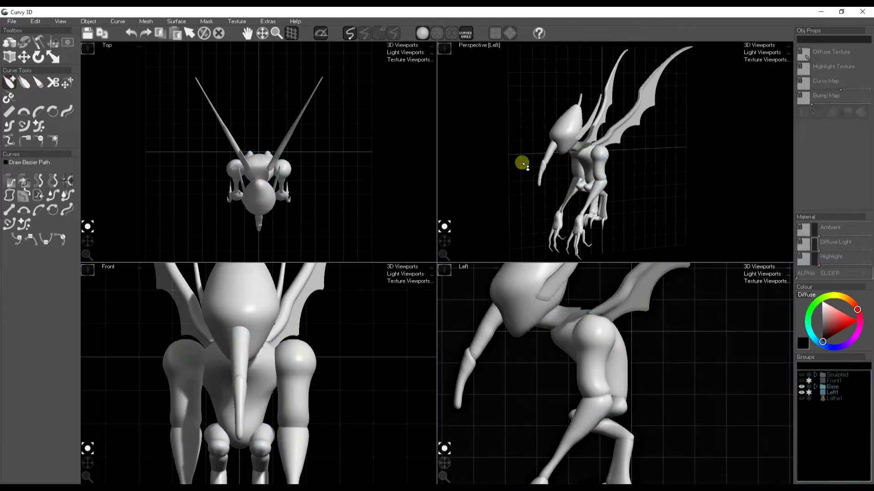
{"action": "left_click_drag", "start_coordinate": [444, 238], "coordinate": [445, 241]}
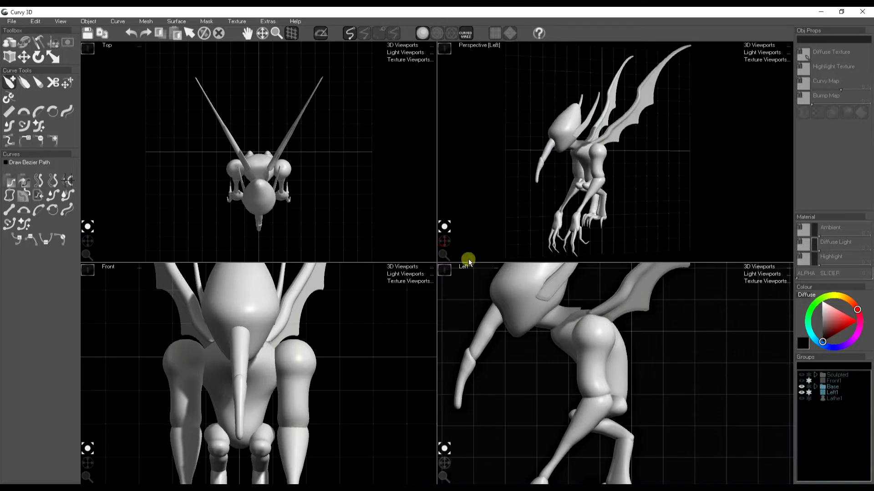
{"action": "middle_click_drag", "start_coordinate": [549, 329], "coordinate": [598, 394]}
{"action": "middle_click_drag", "start_coordinate": [603, 362], "coordinate": [603, 353]}
{"action": "left_click", "coordinate": [579, 336]}
{"action": "key", "text": "s"}
{"action": "key", "text": "m"}
{"action": "left_click_drag", "start_coordinate": [626, 292], "coordinate": [609, 310]}
{"action": "right_click", "coordinate": [539, 406]}
{"action": "right_click", "coordinate": [538, 406]}
{"action": "left_click", "coordinate": [538, 411]}
{"action": "left_click", "coordinate": [510, 462]}
{"action": "right_click", "coordinate": [531, 443]}
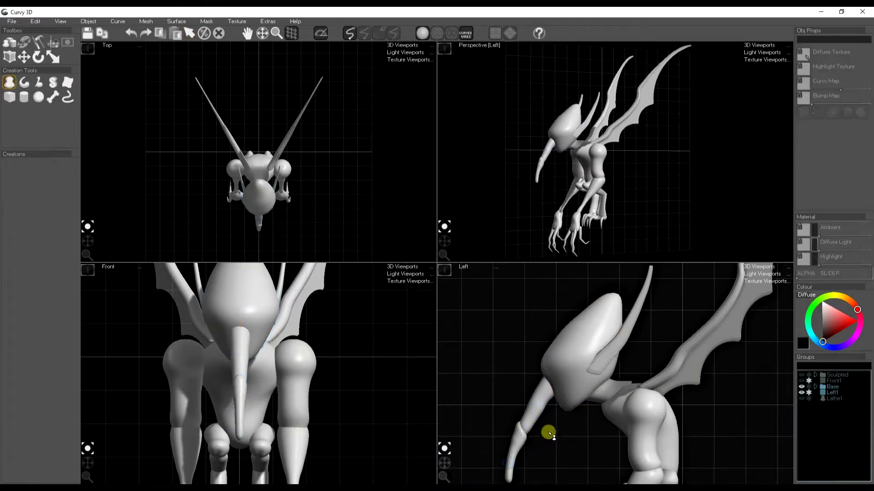
{"action": "mouse_move", "coordinate": [564, 423]}
{"action": "middle_mouse_down"}
{"action": "mouse_move", "coordinate": [563, 406]}
{"action": "mouse_move", "coordinate": [570, 411]}
{"action": "middle_mouse_up"}
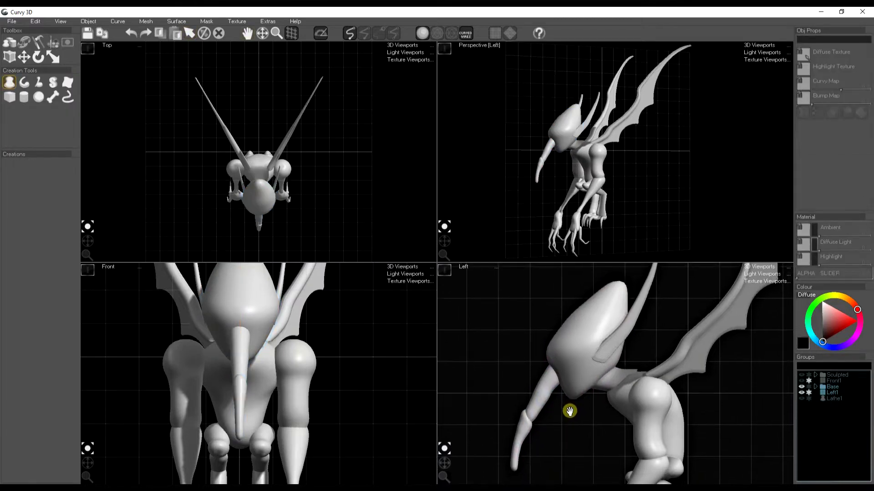
Expand the Base group and group the head shape with the two trunk segments attached to it.
{"action": "left_click", "coordinate": [577, 350]}
{"action": "left_click", "coordinate": [548, 387], "text": "shift"}
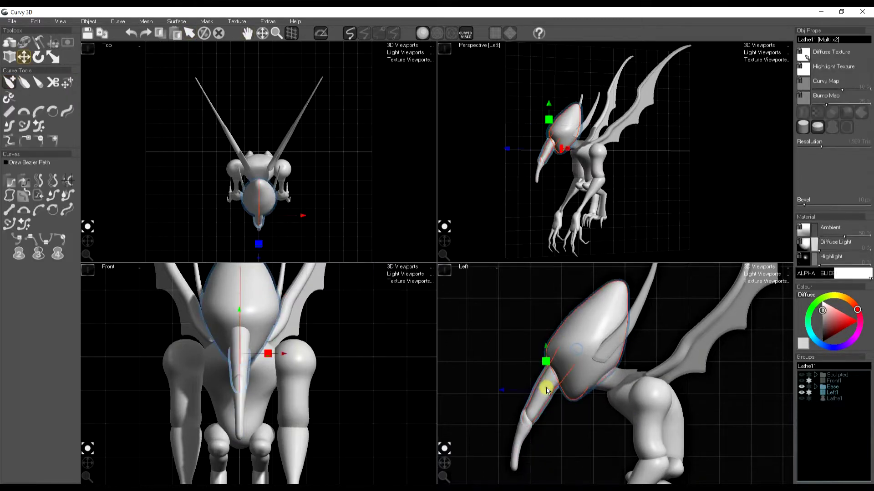
{"action": "left_click", "coordinate": [511, 443], "text": "shift"}
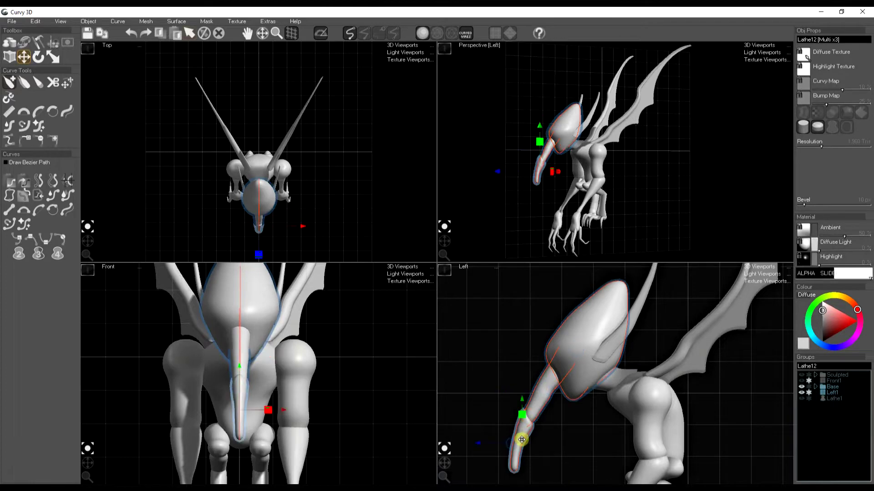
{"action": "left_click", "coordinate": [815, 387]}
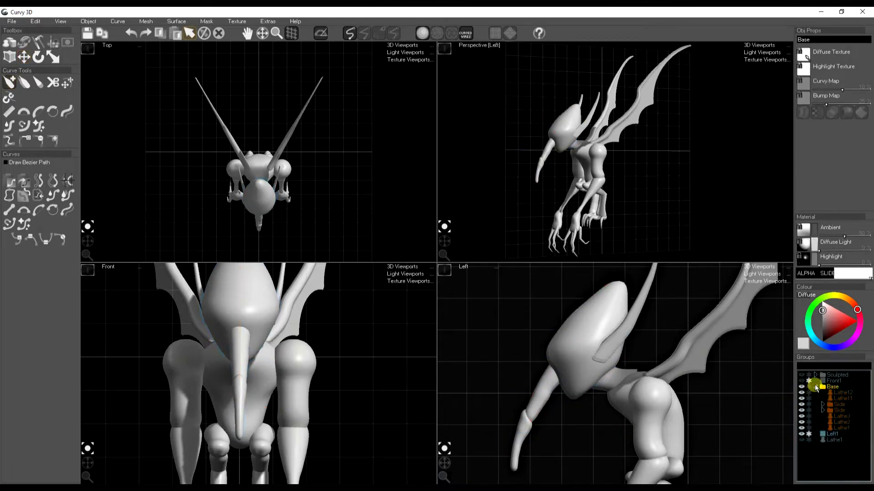
{"action": "left_click", "coordinate": [516, 438]}
{"action": "left_click", "coordinate": [546, 384], "text": "shift"}
{"action": "left_click", "coordinate": [579, 324], "text": "shift"}
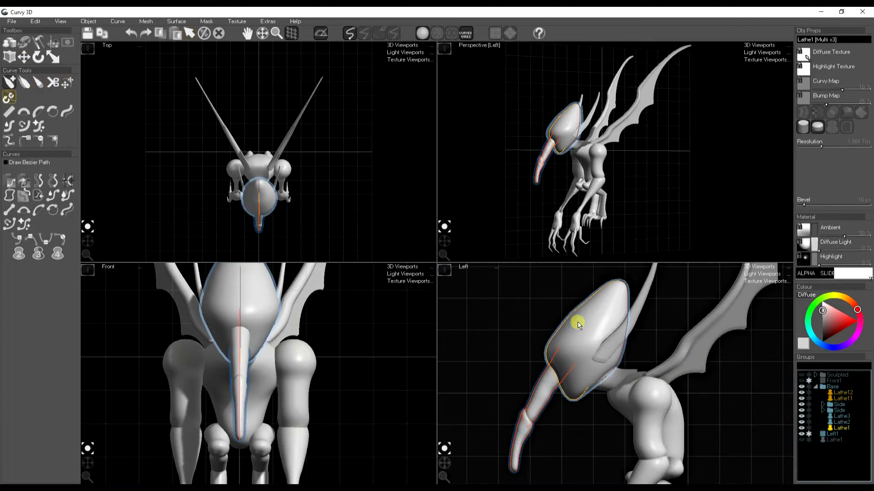
{"action": "key", "text": "ctrl+g"}
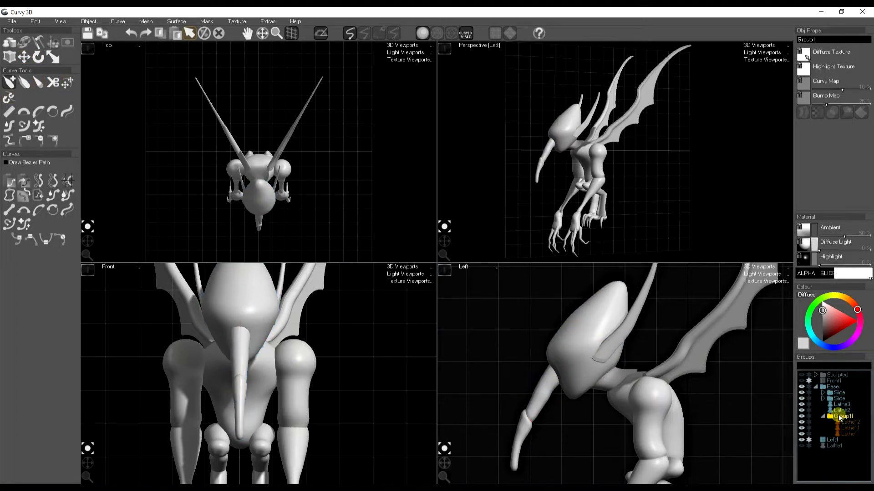
Rename the new group as Head and move it out of the Base group.
{"action": "double_click", "coordinate": [840, 417]}
{"action": "left_click_drag", "start_coordinate": [839, 418], "coordinate": [836, 459]}
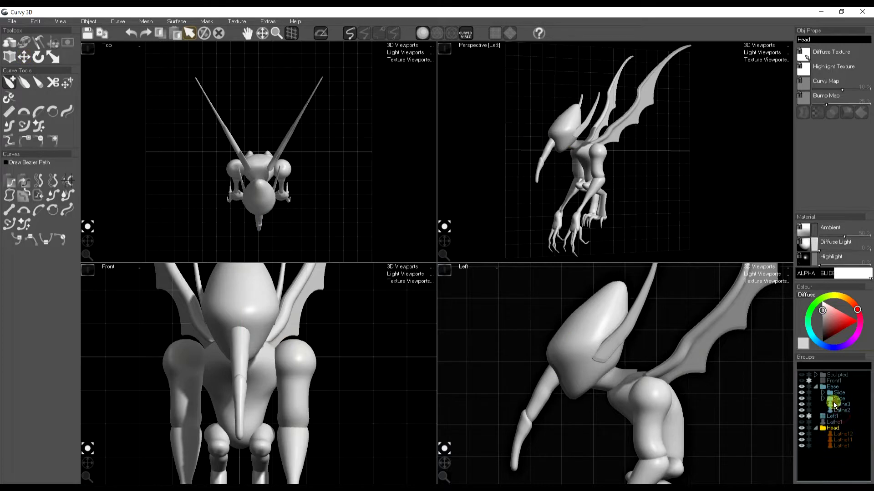
Hide the Base group and combine the Head group's shapes into one mesh with Voxel Merge Group.
{"action": "left_click", "coordinate": [801, 387]}
{"action": "left_click", "coordinate": [809, 415]}
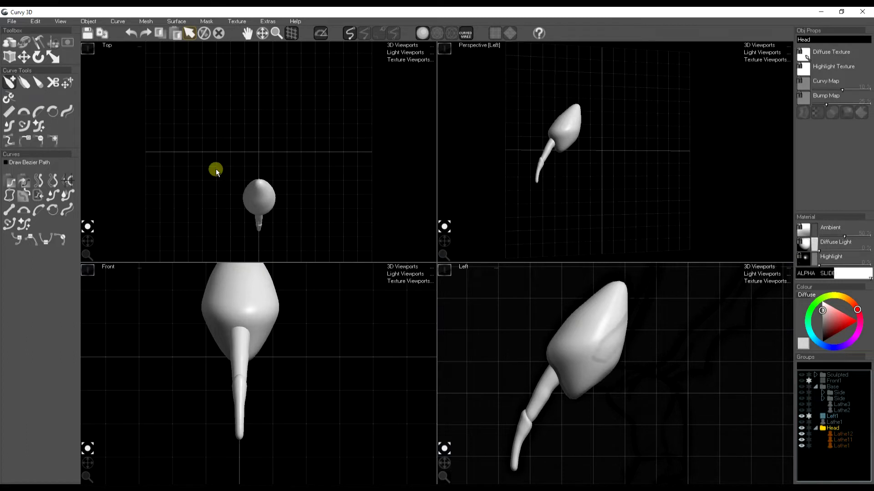
{"action": "left_click", "coordinate": [37, 22]}
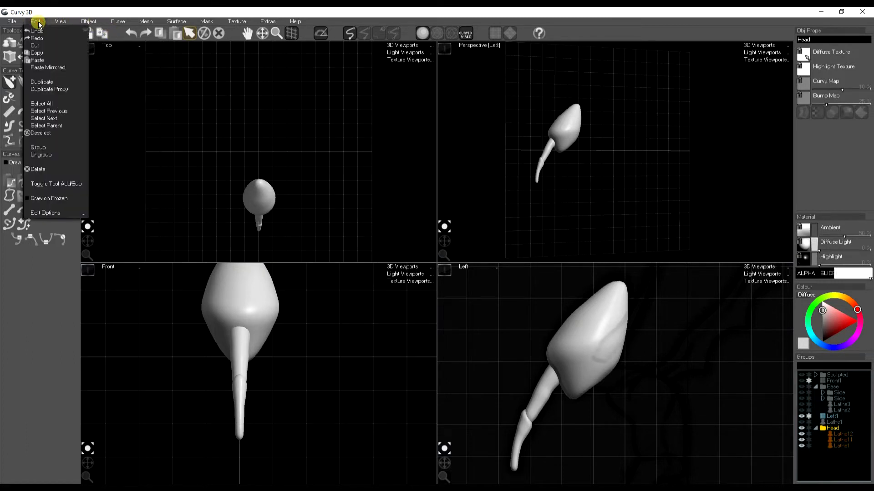
{"action": "left_click", "coordinate": [145, 22]}
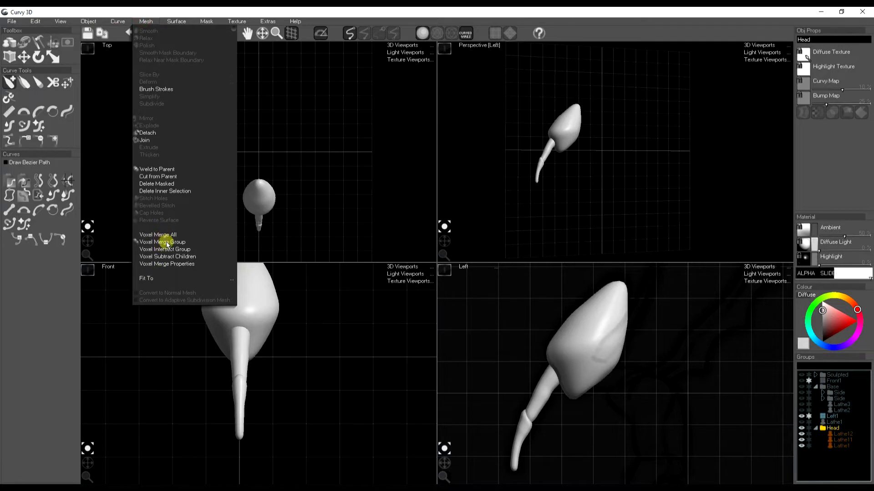
{"action": "left_click", "coordinate": [167, 243]}
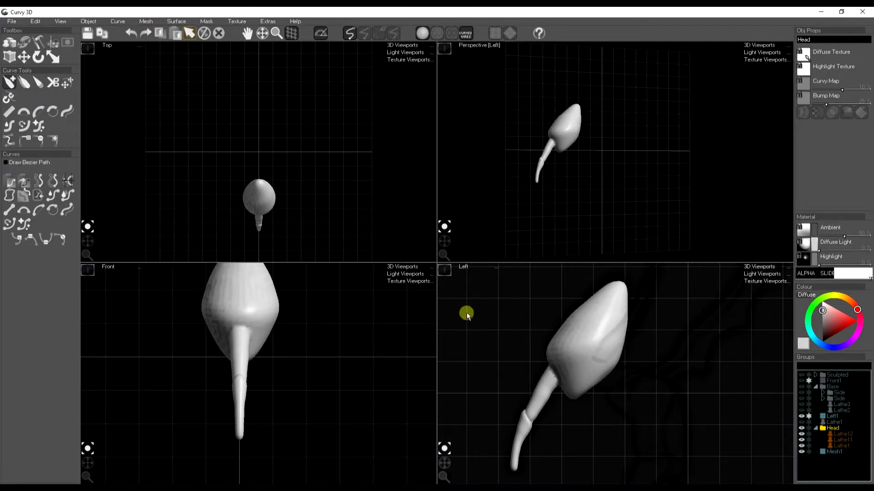
Collapse and hide the original Head group so that only the merged mesh shows.
{"action": "left_click", "coordinate": [815, 428]}
{"action": "scroll", "coordinate": [564, 140], "scroll_direction": "up", "scroll_amount": 4}
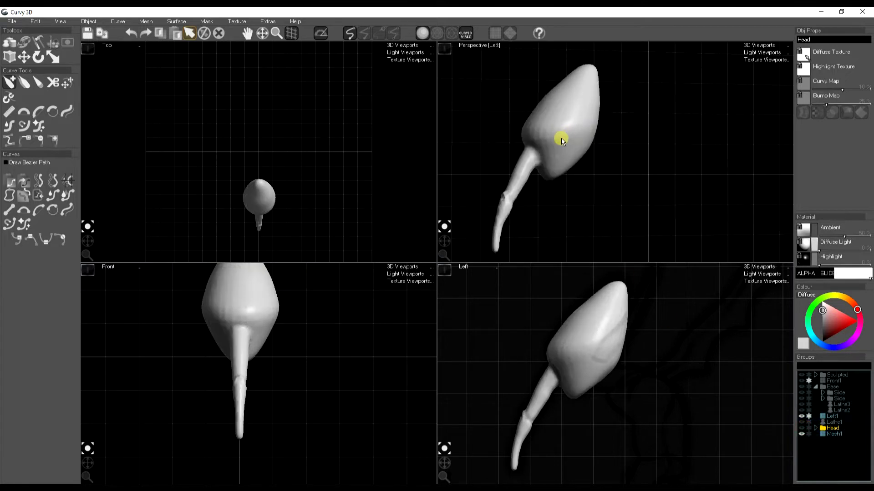
{"action": "middle_click_drag", "start_coordinate": [563, 138], "coordinate": [638, 142]}
Sculpt rough eye and brow details on the merged head mesh where the trunk meets the head, using a small brush.
{"action": "left_click", "coordinate": [634, 148]}
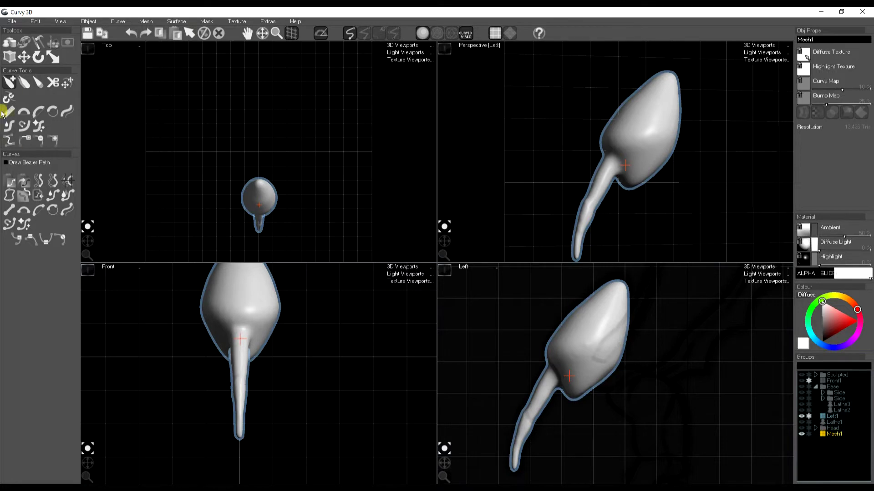
{"action": "left_click", "coordinate": [34, 44]}
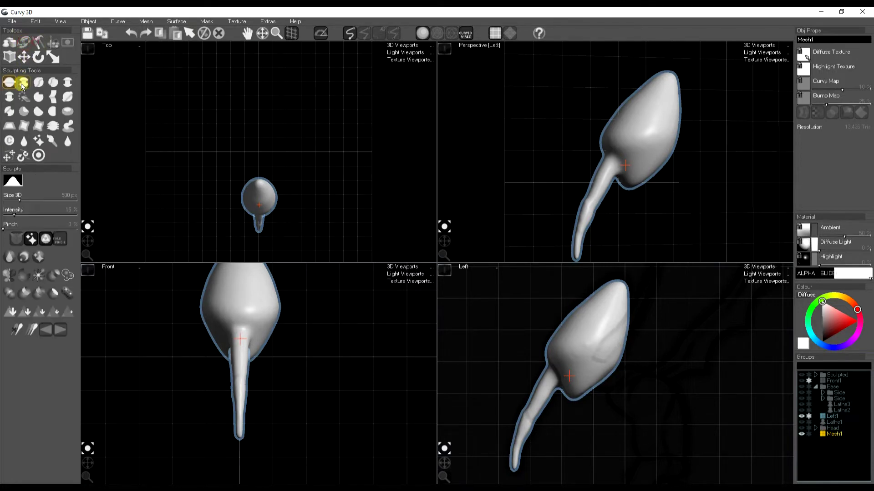
{"action": "left_click", "coordinate": [8, 83]}
{"action": "scroll", "coordinate": [639, 159], "scroll_direction": "up", "scroll_amount": 3}
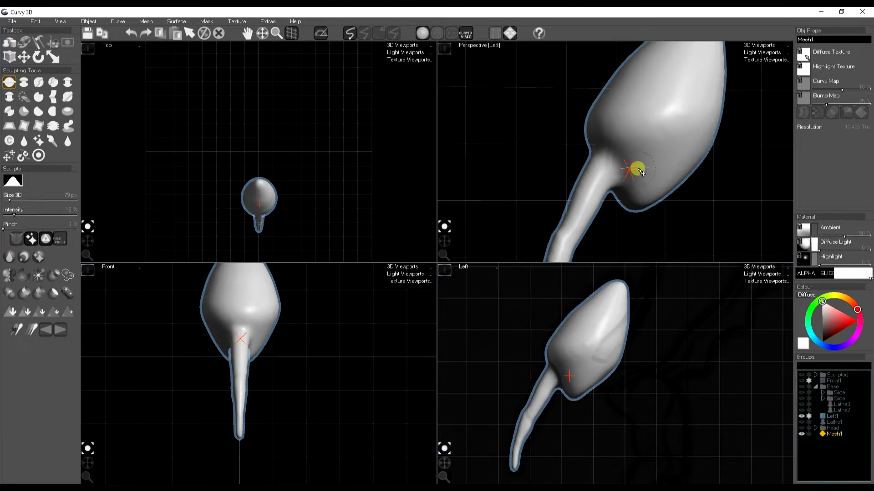
{"action": "mouse_move", "coordinate": [609, 160]}
{"action": "left_mouse_down"}
{"action": "mouse_move", "coordinate": [637, 142]}
{"action": "mouse_move", "coordinate": [662, 105]}
{"action": "mouse_move", "coordinate": [630, 152]}
{"action": "mouse_move", "coordinate": [607, 152]}
{"action": "mouse_move", "coordinate": [639, 175]}
{"action": "mouse_move", "coordinate": [597, 184]}
{"action": "mouse_move", "coordinate": [604, 187]}
{"action": "mouse_move", "coordinate": [573, 226]}
{"action": "mouse_move", "coordinate": [598, 170]}
{"action": "mouse_move", "coordinate": [630, 162]}
{"action": "mouse_move", "coordinate": [630, 173]}
{"action": "mouse_move", "coordinate": [639, 158]}
{"action": "mouse_move", "coordinate": [631, 161]}
{"action": "left_mouse_up"}
{"action": "scroll", "coordinate": [635, 191], "scroll_direction": "down", "scroll_amount": 5}
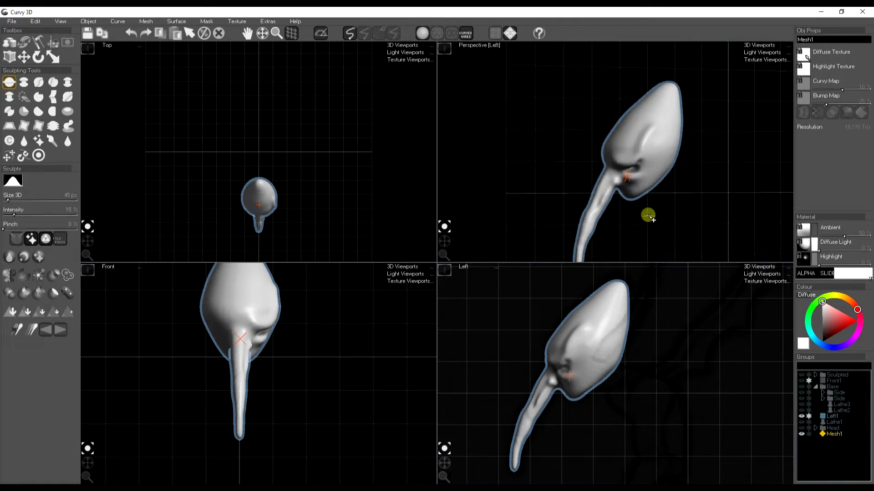
Hide the merged head mesh and show the Sculpted group to view the fully detailed creature.
{"action": "left_click", "coordinate": [801, 435]}
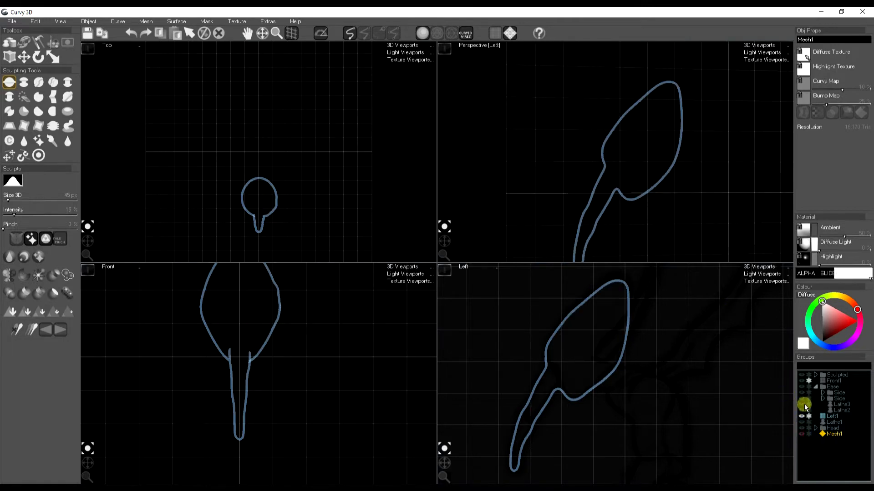
{"action": "left_click", "coordinate": [802, 374]}
{"action": "left_click", "coordinate": [802, 374]}
{"action": "left_click", "coordinate": [802, 374]}
{"action": "scroll", "coordinate": [650, 183], "scroll_direction": "up", "scroll_amount": 2}
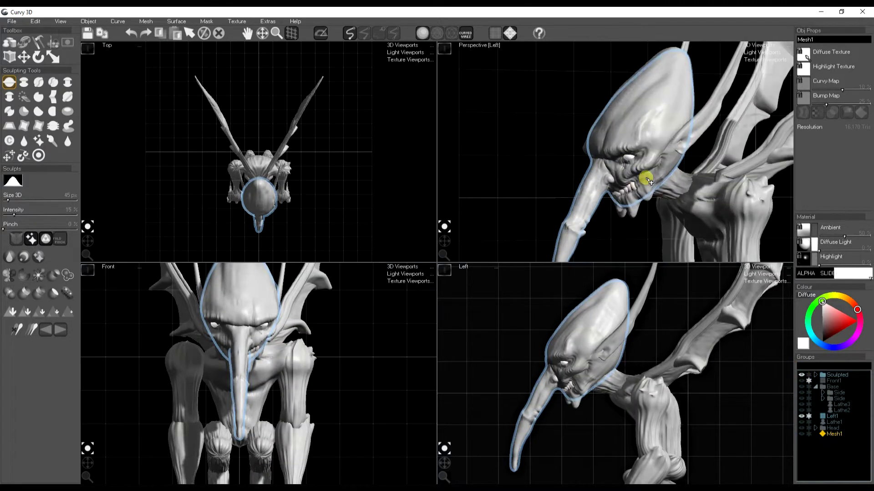
{"action": "left_click", "coordinate": [627, 120]}
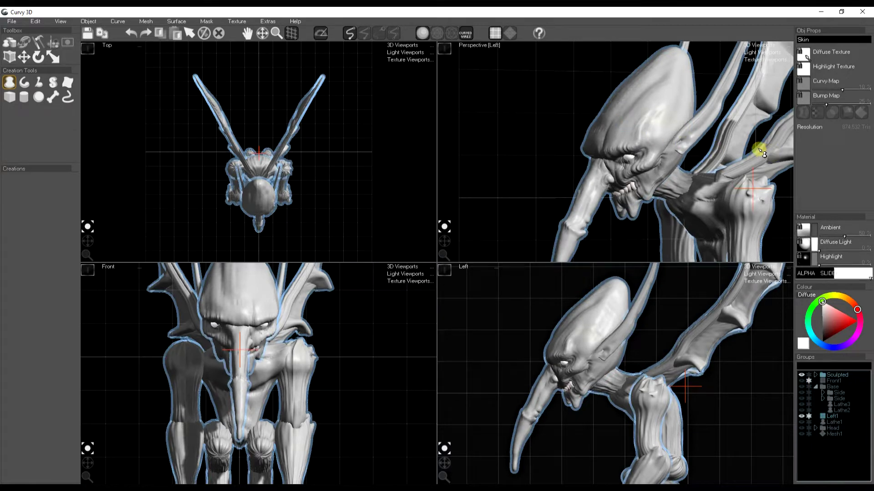
{"action": "middle_click_drag", "start_coordinate": [685, 179], "coordinate": [660, 146]}
{"action": "scroll", "coordinate": [658, 154], "scroll_direction": "down", "scroll_amount": 2}
{"action": "scroll", "coordinate": [664, 191], "scroll_direction": "down", "scroll_amount": 3}
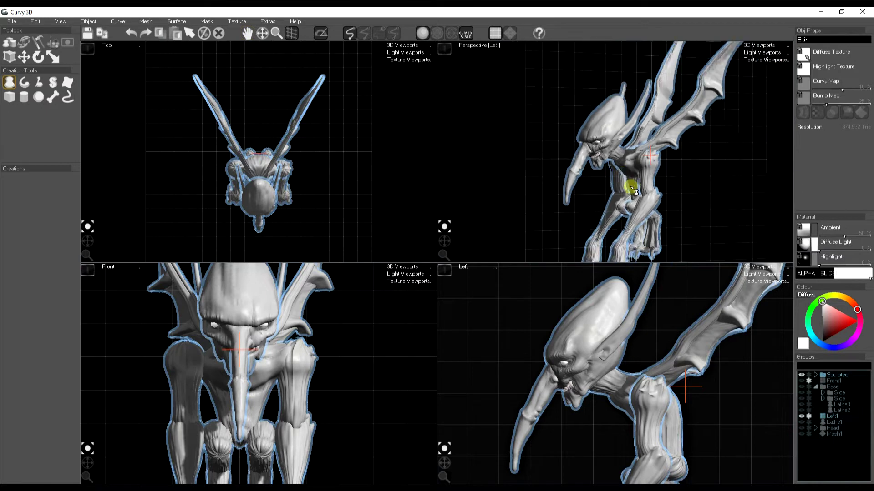
Show the Base group instead of the Sculpted group, with one bat wing selected and the whole creature framed in the Left view.
{"action": "mouse_move", "coordinate": [632, 189]}
{"action": "right_mouse_down"}
{"action": "mouse_move", "coordinate": [637, 195]}
{"action": "mouse_move", "coordinate": [621, 195]}
{"action": "right_mouse_up"}
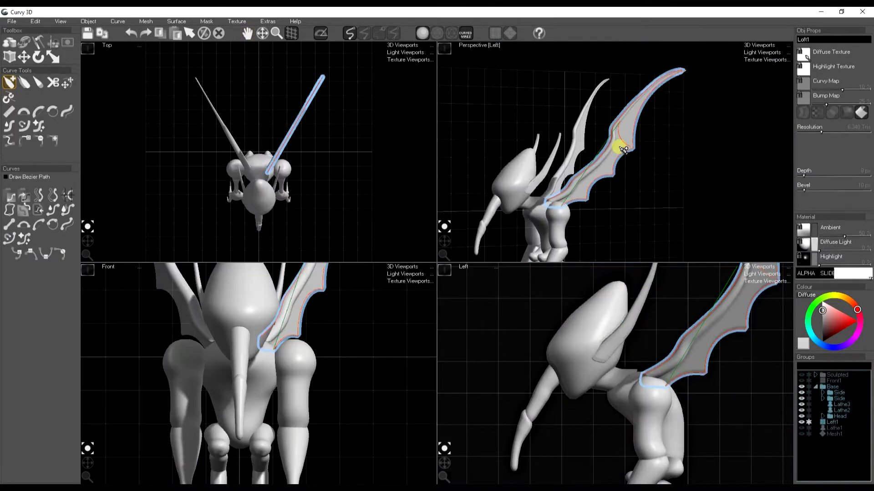
{"action": "middle_click_drag", "start_coordinate": [628, 174], "coordinate": [609, 176]}
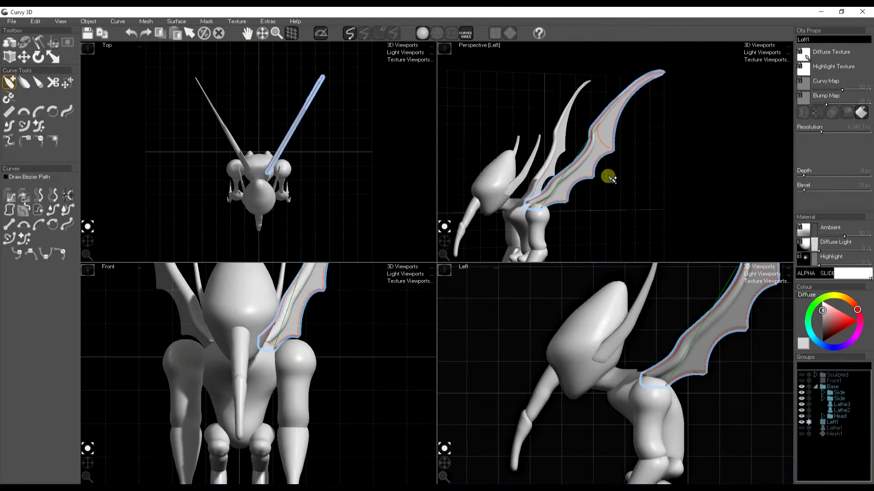
{"action": "scroll", "coordinate": [624, 358], "scroll_direction": "down", "scroll_amount": 3}
{"action": "middle_click_drag", "start_coordinate": [671, 375], "coordinate": [586, 403]}
{"action": "scroll", "coordinate": [586, 403], "scroll_direction": "down", "scroll_amount": 2}
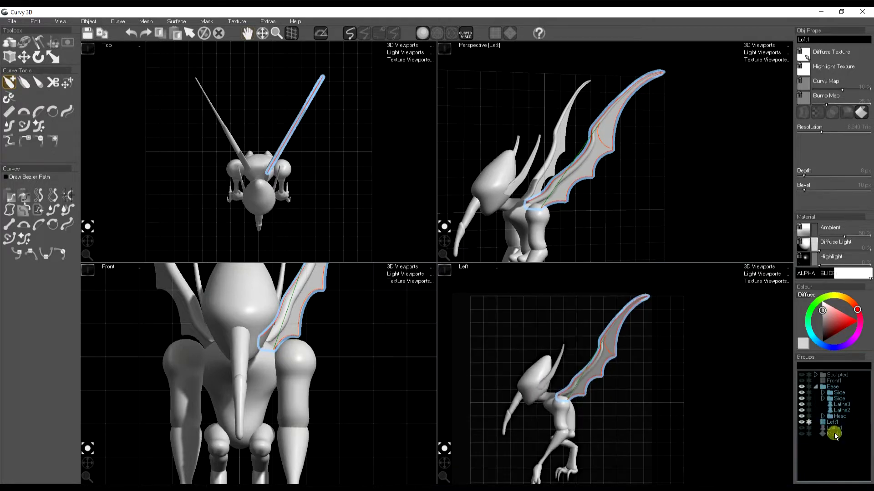
Expand both Side groups and hide the Wing group inside each of them.
{"action": "left_click", "coordinate": [836, 399]}
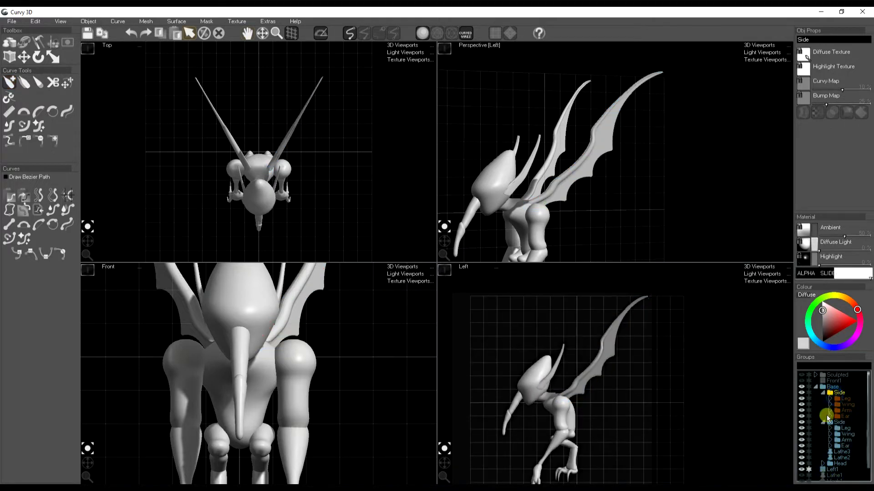
{"action": "left_click", "coordinate": [802, 404]}
{"action": "left_click", "coordinate": [802, 429]}
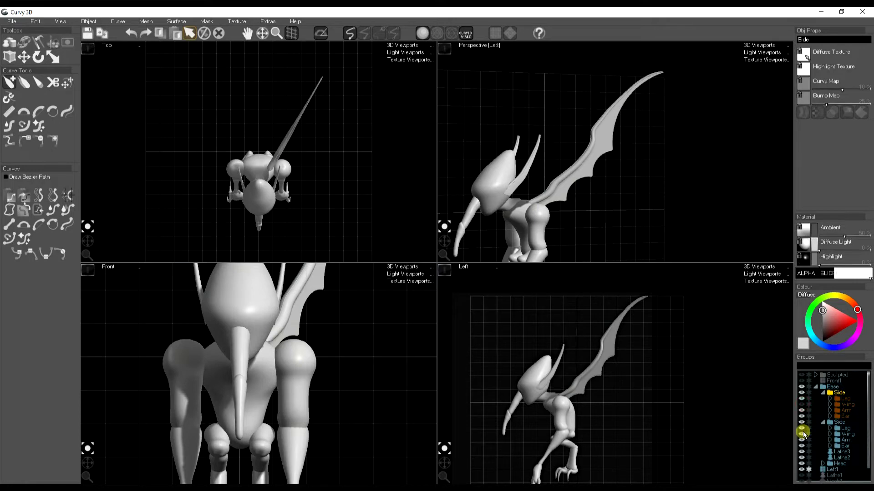
{"action": "left_click", "coordinate": [802, 434]}
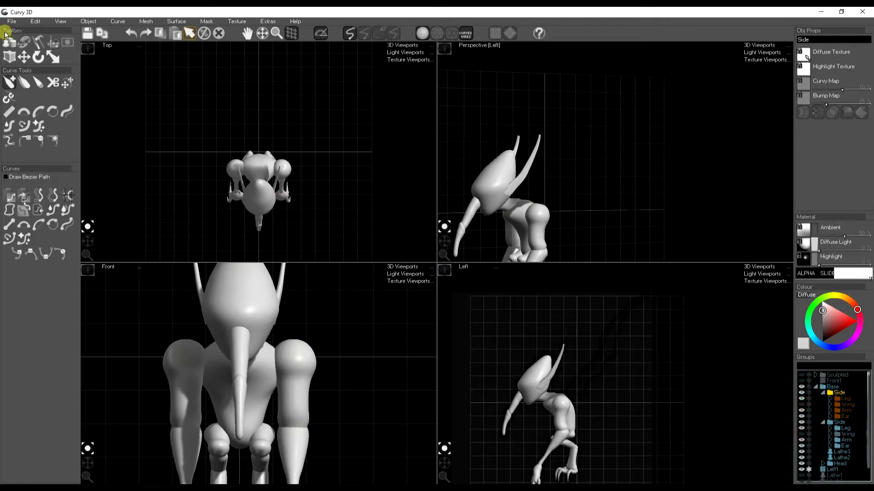
Draw a line tube from the creature's shoulder up to the wing tip in the Left view and taper it with Radius A and B.
{"action": "left_click", "coordinate": [9, 55]}
{"action": "left_click", "coordinate": [24, 82]}
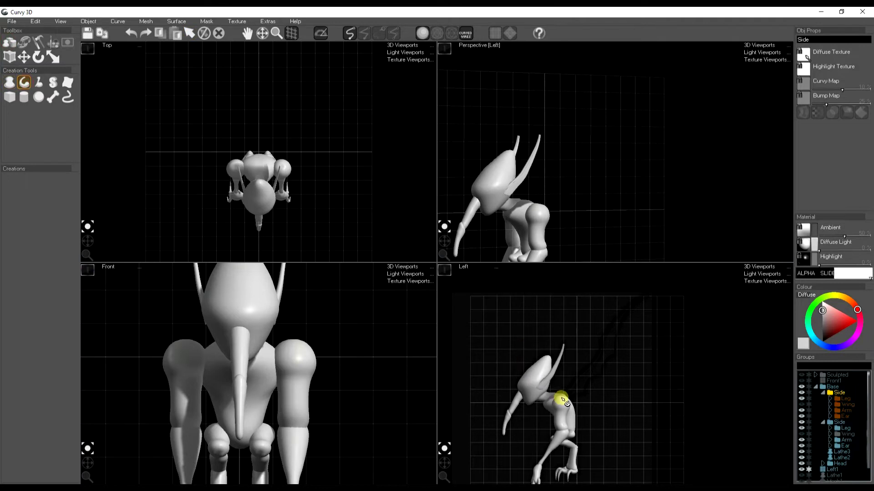
{"action": "mouse_move", "coordinate": [560, 397]}
{"action": "left_mouse_down"}
{"action": "mouse_move", "coordinate": [618, 314]}
{"action": "mouse_move", "coordinate": [649, 297]}
{"action": "left_mouse_up"}
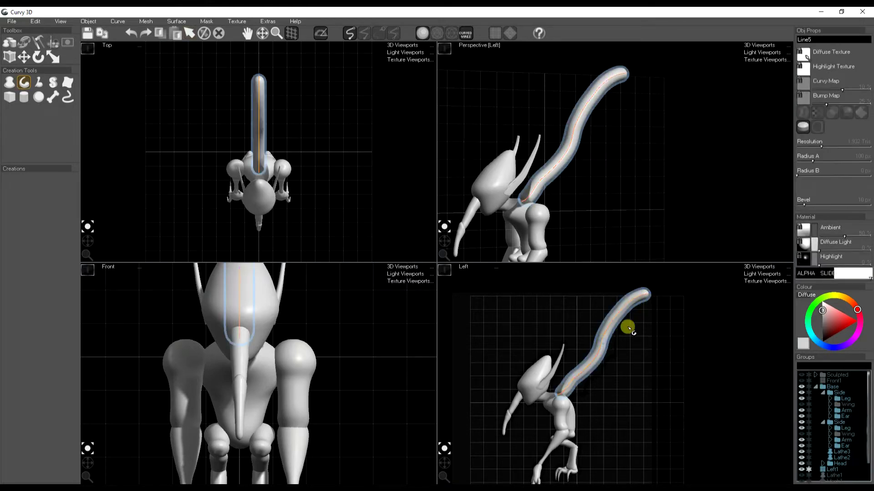
{"action": "left_click_drag", "start_coordinate": [822, 162], "coordinate": [805, 178]}
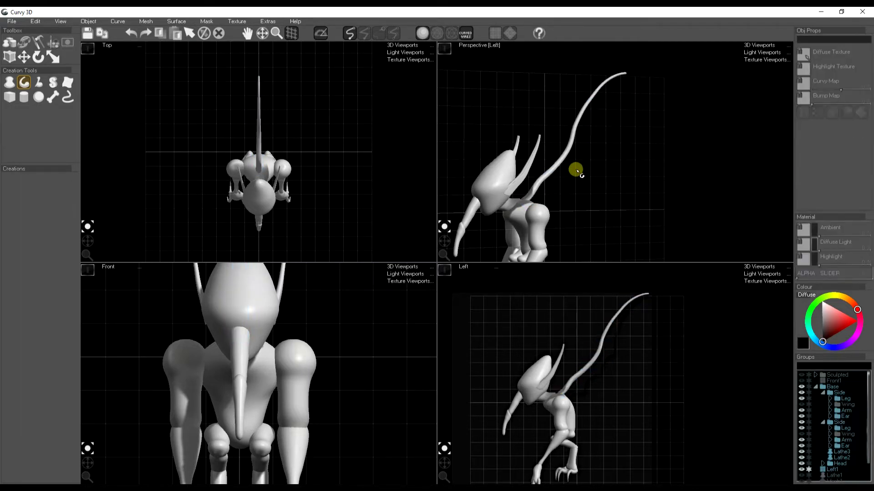
{"action": "left_click", "coordinate": [565, 157]}
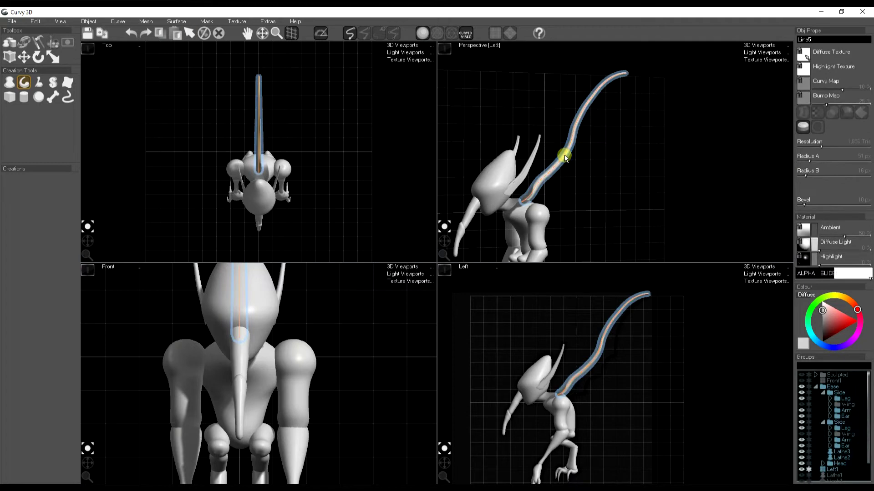
{"action": "left_click", "coordinate": [518, 175]}
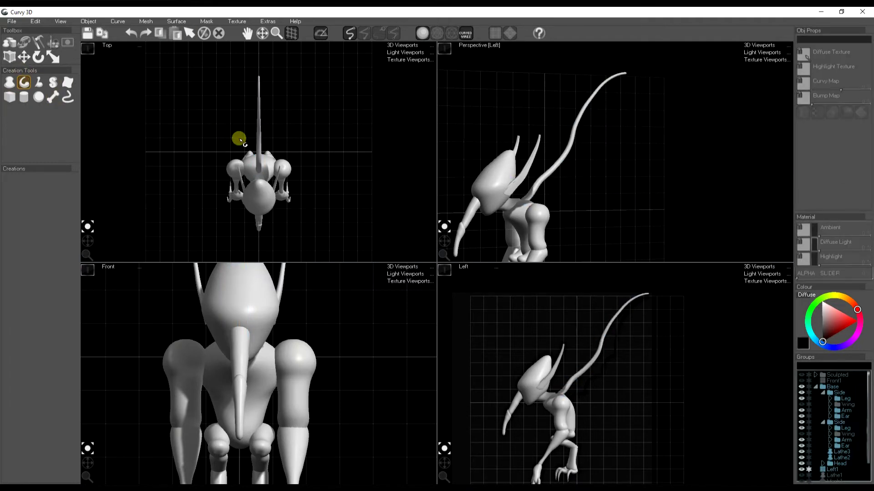
{"action": "left_click", "coordinate": [259, 142]}
{"action": "key", "text": "w"}
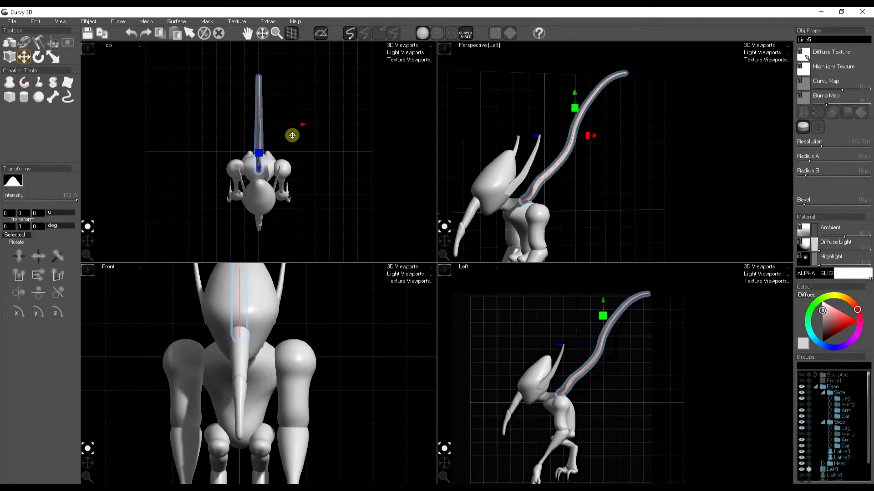
{"action": "left_click", "coordinate": [256, 159]}
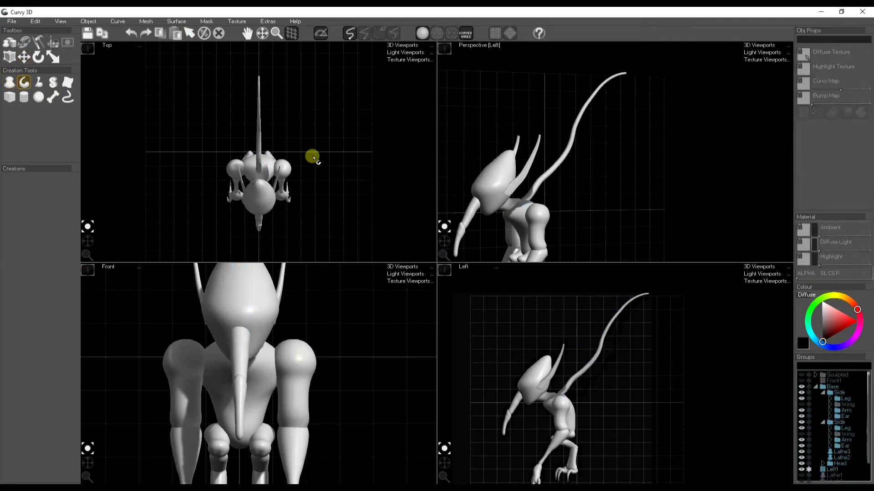
Draw a short curved loft cross-section beside the middle of the tube and add the tube's curve as its path.
{"action": "left_click", "coordinate": [67, 85]}
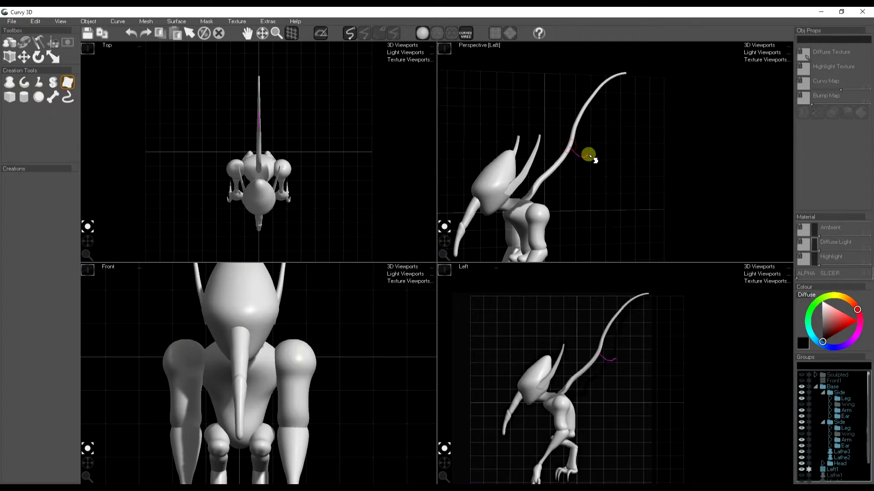
{"action": "left_click_drag", "start_coordinate": [589, 156], "coordinate": [594, 156]}
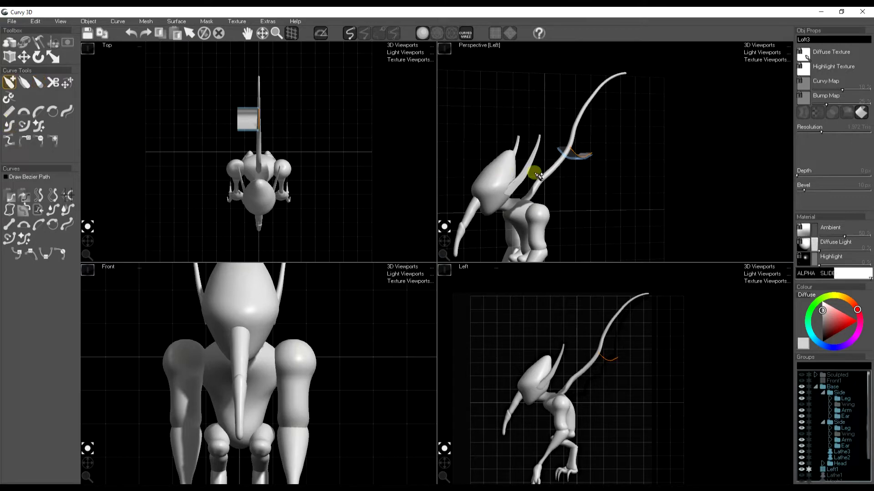
{"action": "left_click", "coordinate": [11, 197]}
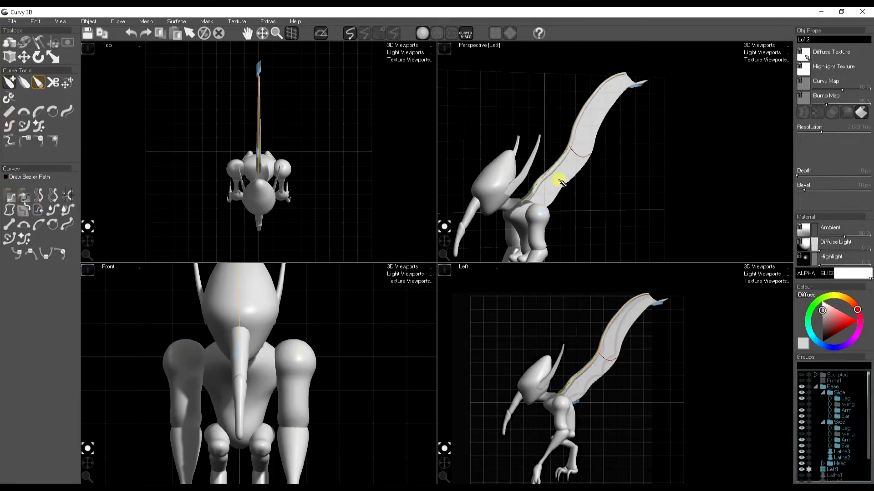
Clone the loft's path curve and place the copy toward the opposite edge of the wing membrane.
{"action": "left_click", "coordinate": [117, 21]}
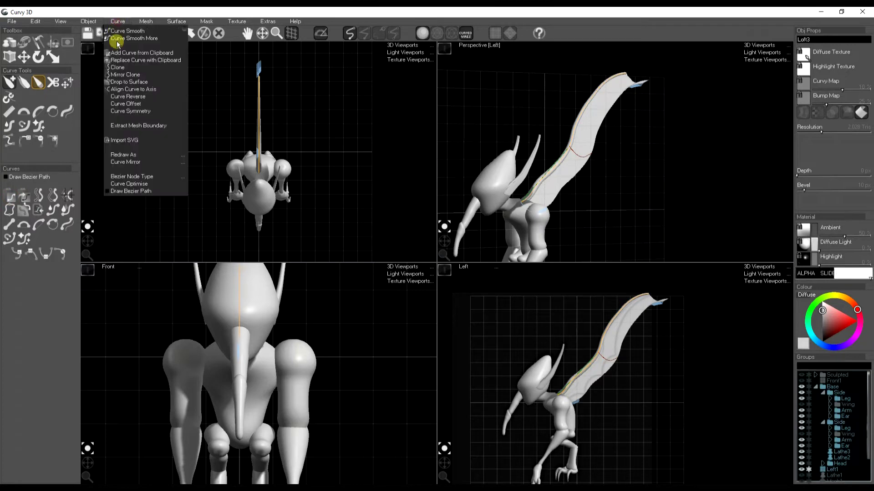
{"action": "left_click", "coordinate": [127, 69]}
{"action": "key", "text": "m"}
{"action": "left_click_drag", "start_coordinate": [514, 211], "coordinate": [541, 222]}
{"action": "left_click_drag", "start_coordinate": [633, 76], "coordinate": [638, 75]}
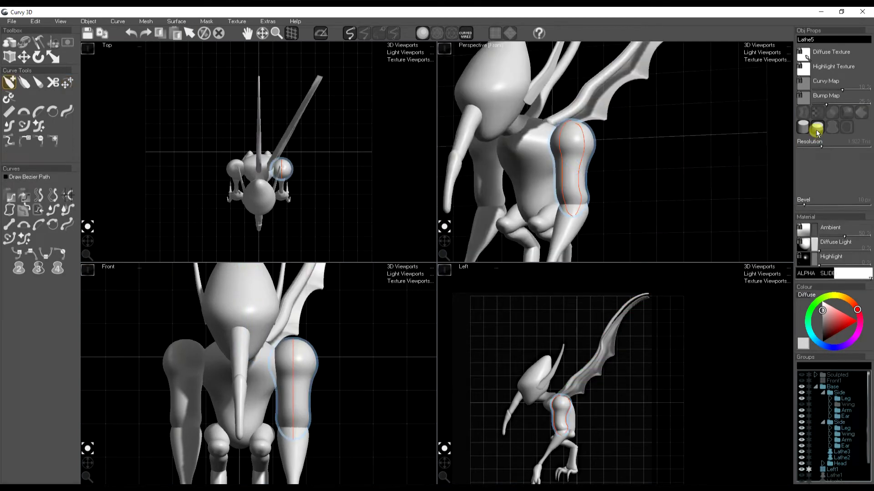
Load a vertical streak image from the D: drive's Curvy\Maps folder as the upper arm's Curvy Map.
{"action": "left_click", "coordinate": [804, 83]}
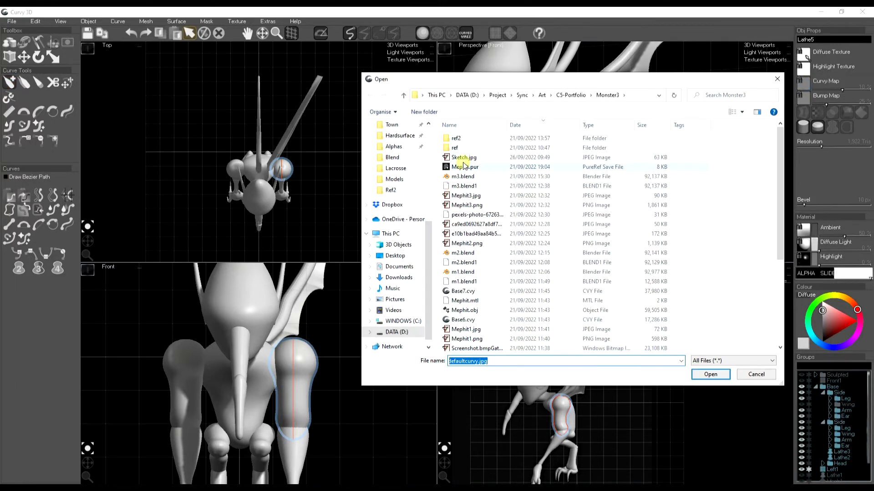
{"action": "left_click", "coordinate": [467, 95]}
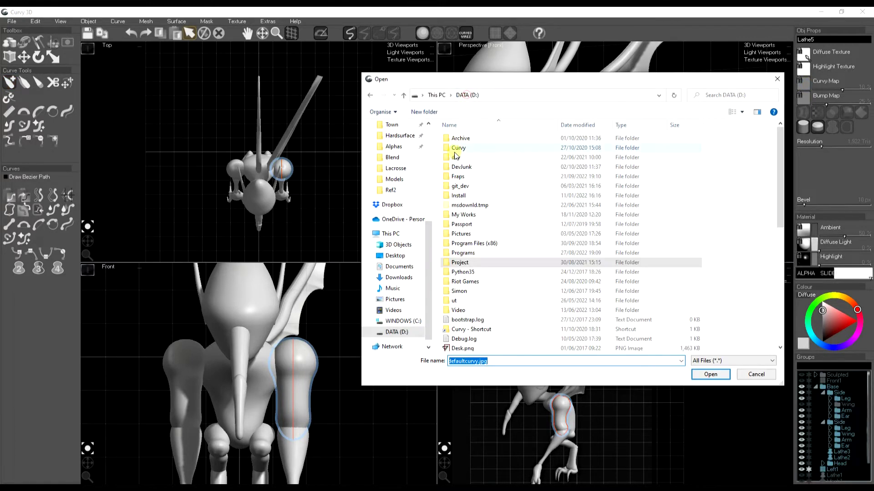
{"action": "double_click", "coordinate": [460, 147]}
{"action": "double_click", "coordinate": [464, 188]}
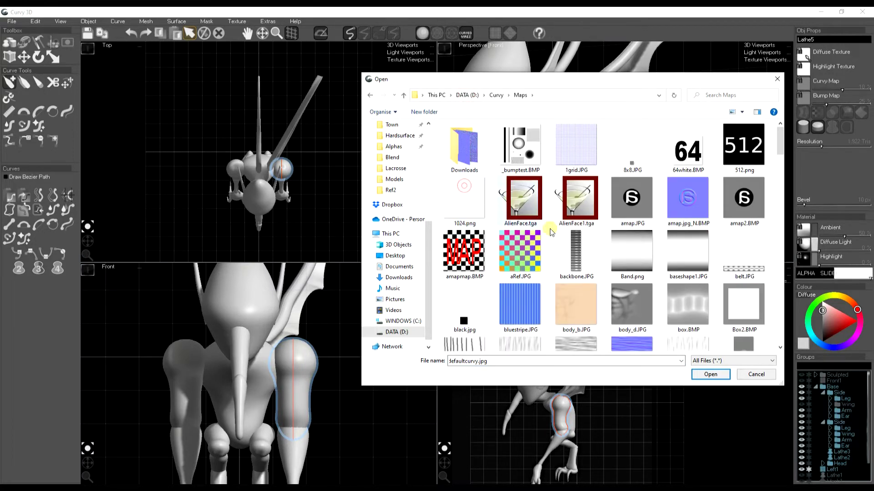
{"action": "scroll", "coordinate": [566, 254], "scroll_direction": "down", "scroll_amount": 3}
{"action": "scroll", "coordinate": [545, 236], "scroll_direction": "up", "scroll_amount": 1}
{"action": "left_click", "coordinate": [518, 216]}
{"action": "left_click", "coordinate": [708, 375]}
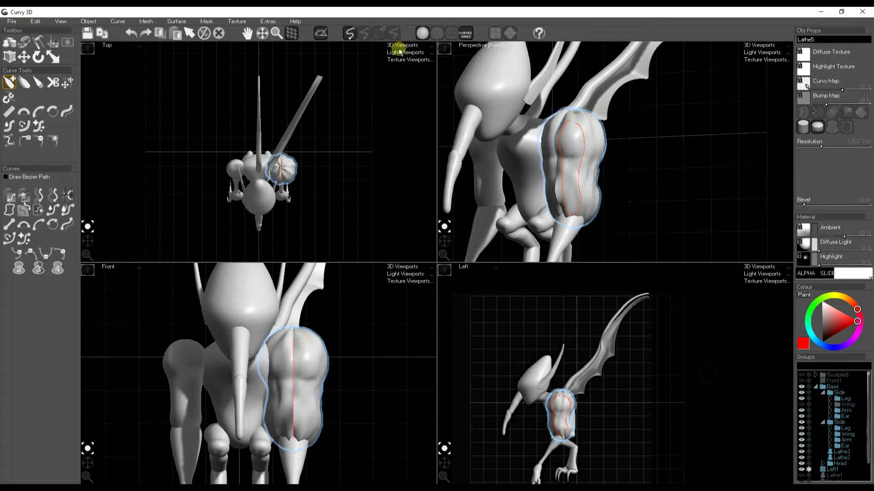
Display the Curvy Map in the Top viewport and raise the upper arm's mesh resolution to bring out the streaks.
{"action": "left_click", "coordinate": [402, 60]}
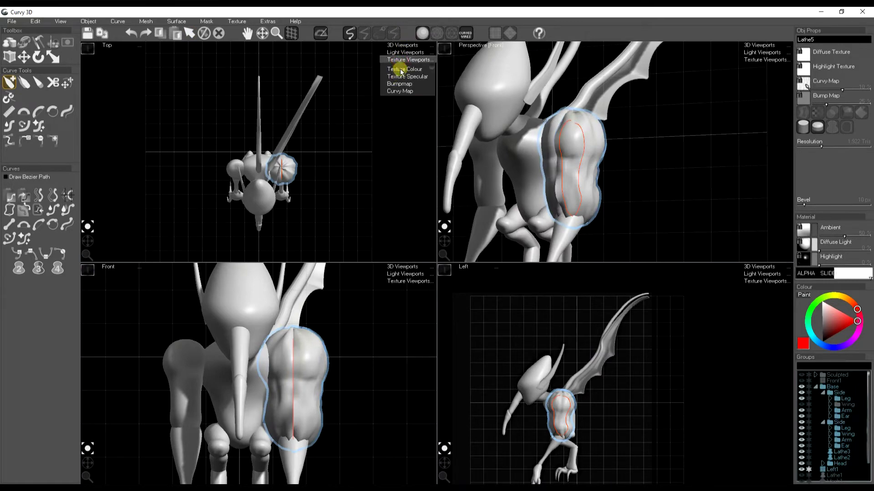
{"action": "left_click", "coordinate": [398, 91]}
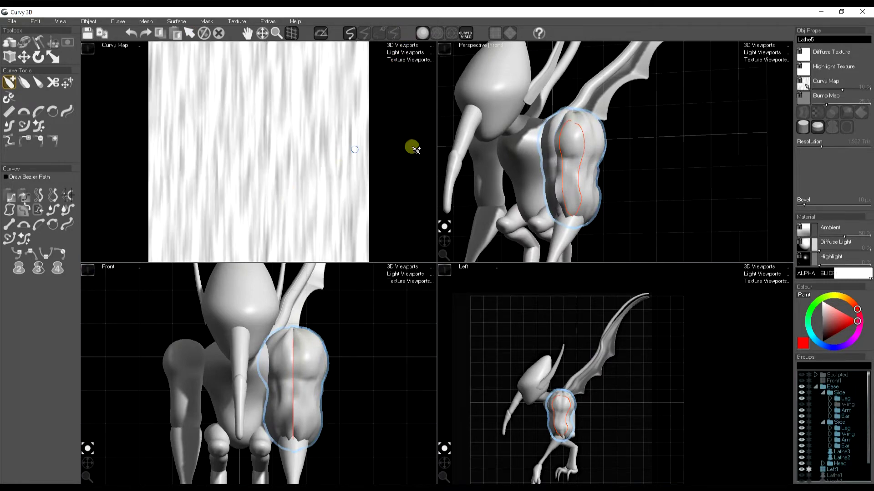
{"action": "left_click", "coordinate": [832, 147]}
{"action": "left_click_drag", "start_coordinate": [832, 147], "coordinate": [848, 148]}
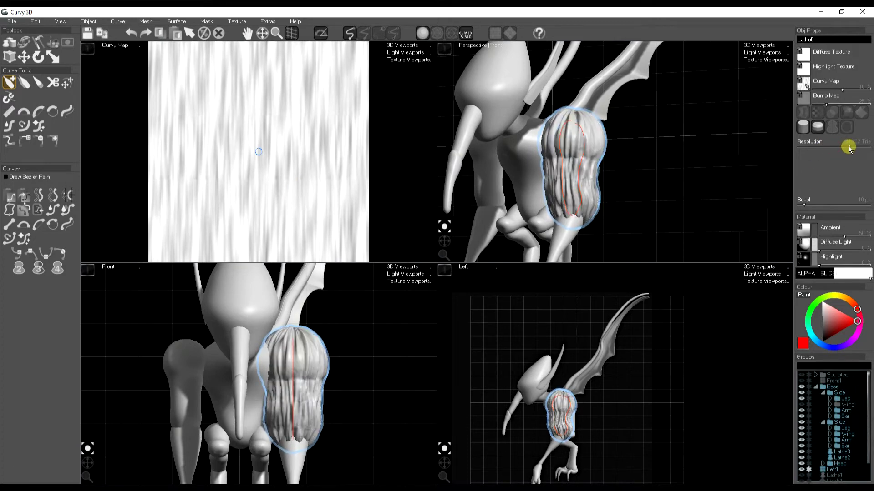
Set the upper arm's Curvy Map strength to 0.01 and inspect the streaked surface up close.
{"action": "double_click", "coordinate": [838, 89]}
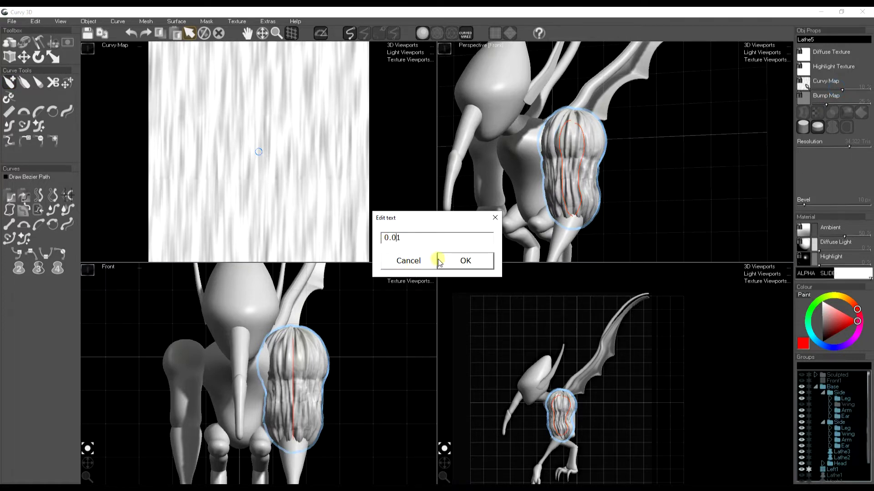
{"action": "left_click", "coordinate": [446, 260]}
{"action": "left_click", "coordinate": [622, 196]}
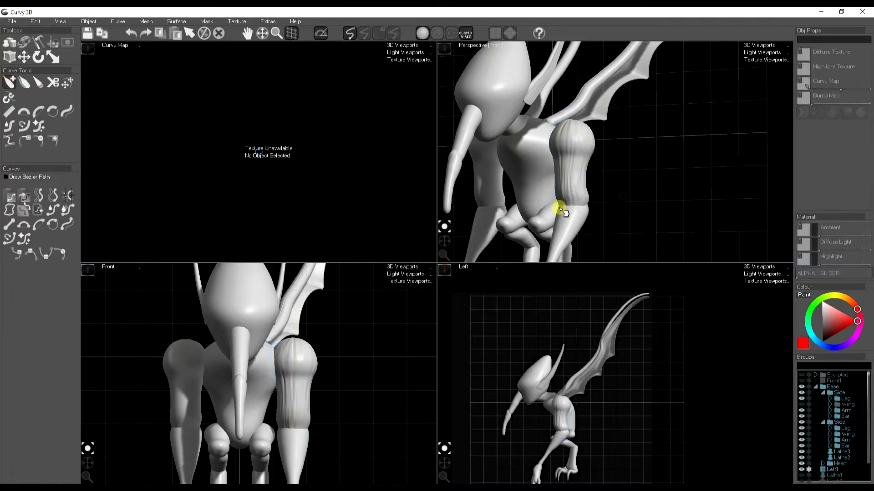
{"action": "scroll", "coordinate": [567, 166], "scroll_direction": "up", "scroll_amount": 2}
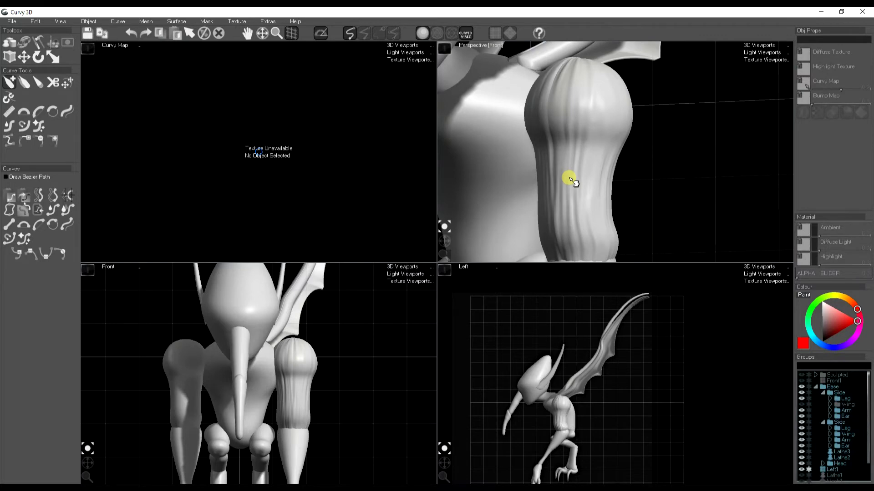
{"action": "scroll", "coordinate": [575, 191], "scroll_direction": "down", "scroll_amount": 4}
Paste the streaked upper arm's object properties onto the forearm directly below it.
{"action": "left_click", "coordinate": [586, 172]}
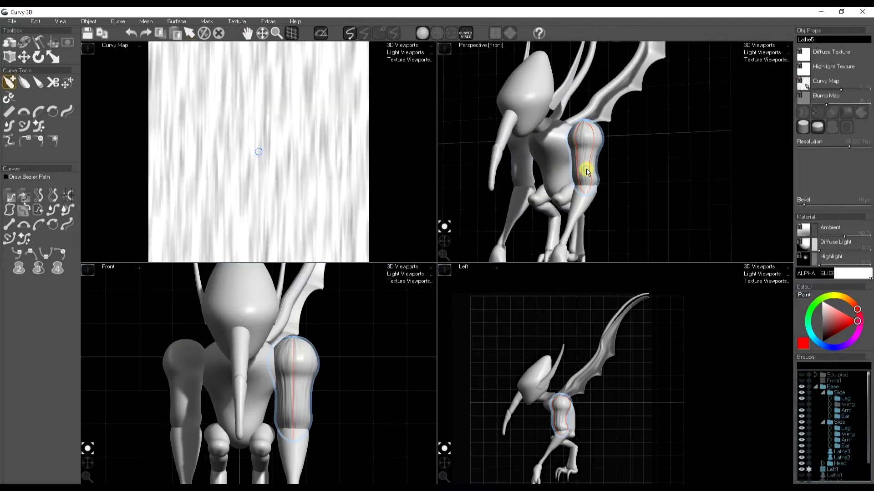
{"action": "left_click", "coordinate": [584, 210]}
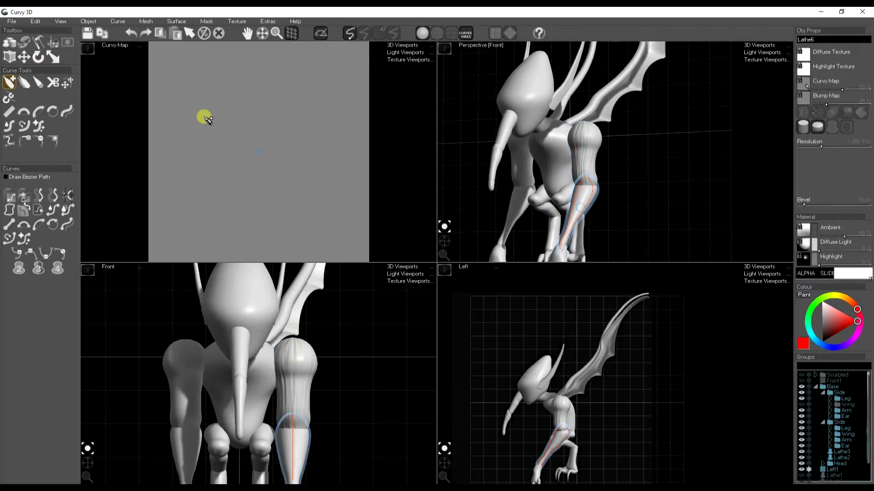
{"action": "left_click", "coordinate": [86, 21]}
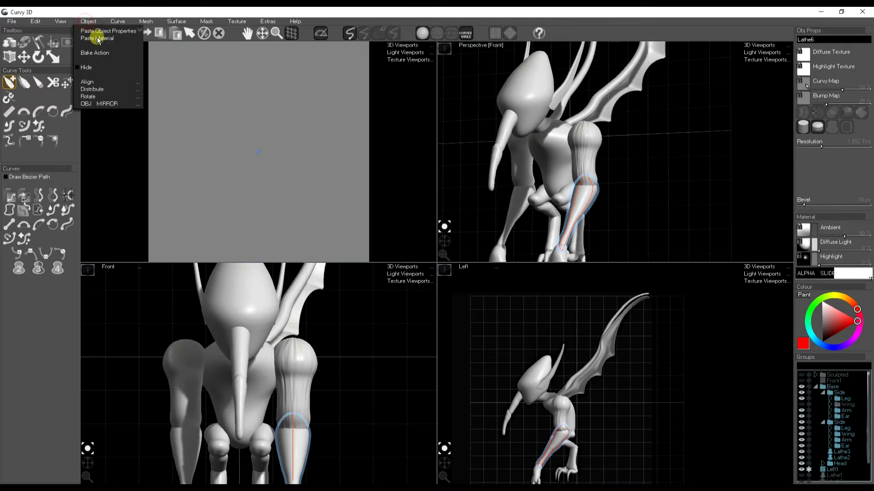
{"action": "left_click", "coordinate": [95, 31]}
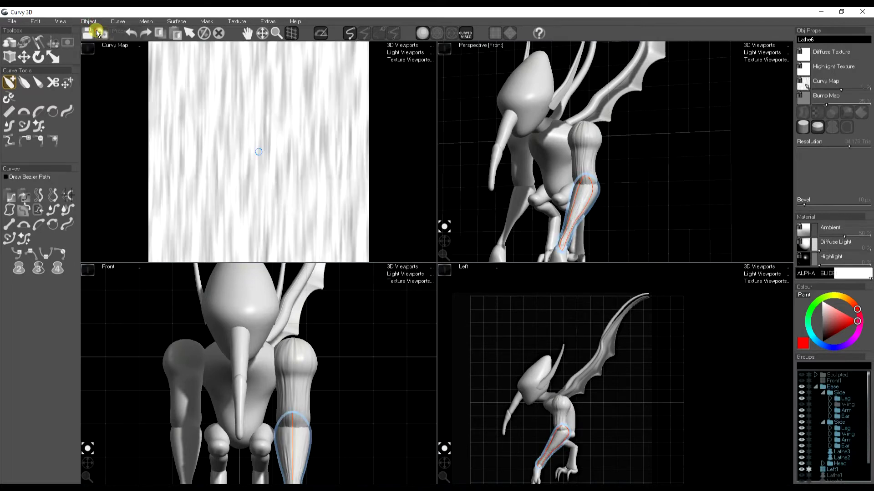
{"action": "left_click", "coordinate": [626, 214]}
Collapse the Base group in the object list, keep Line5 hidden and show the sculpted head object Mesh1.
{"action": "right_click_drag", "start_coordinate": [593, 221], "coordinate": [527, 218]}
{"action": "scroll", "coordinate": [527, 218], "scroll_direction": "down", "scroll_amount": 4}
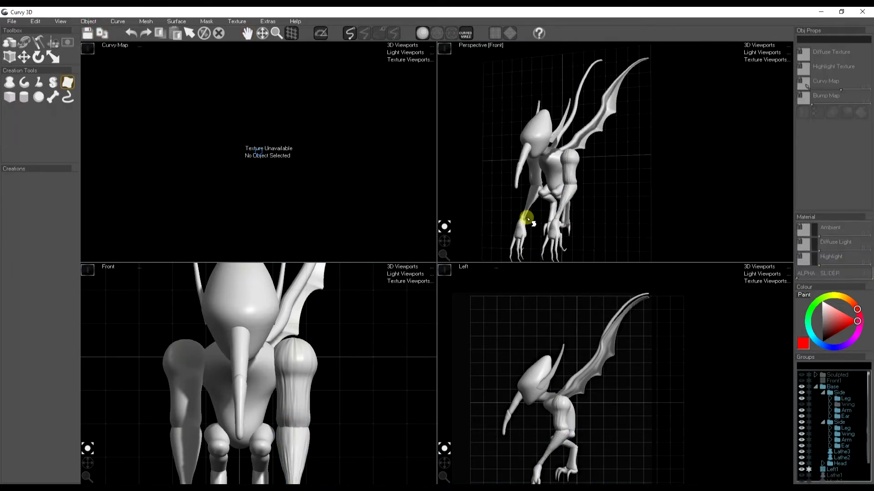
{"action": "left_click_drag", "start_coordinate": [445, 244], "coordinate": [451, 247]}
{"action": "left_click", "coordinate": [816, 388]}
{"action": "left_click", "coordinate": [806, 410]}
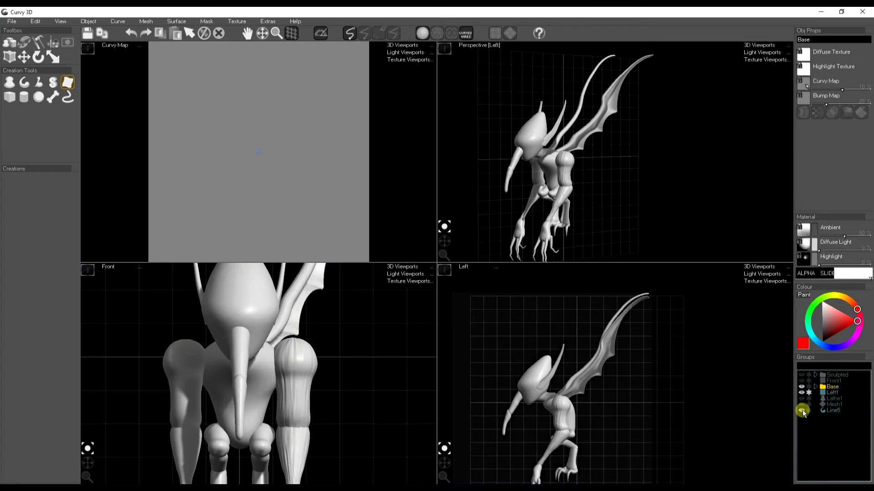
{"action": "left_click", "coordinate": [803, 412]}
{"action": "left_click", "coordinate": [802, 404]}
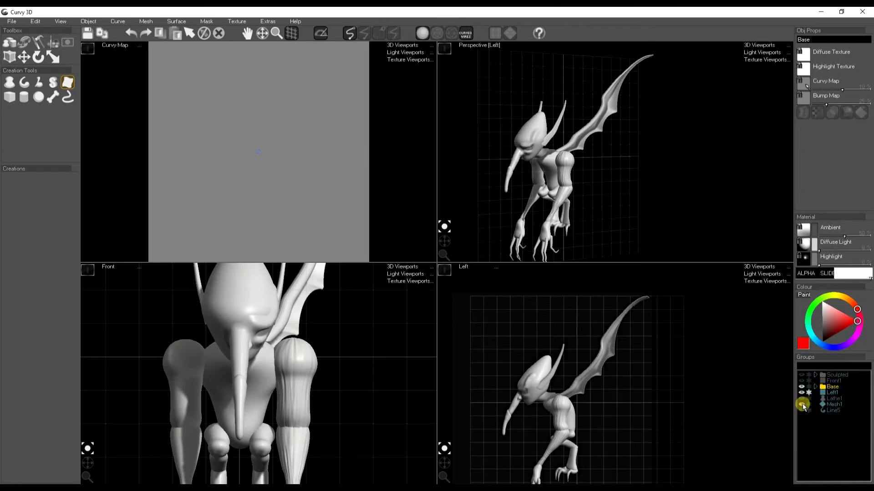
Apply a UV View Perspective projection to Mesh1 while it faces the camera in the Perspective viewport's front view.
{"action": "left_click_drag", "start_coordinate": [449, 242], "coordinate": [435, 222]}
{"action": "left_click", "coordinate": [243, 22]}
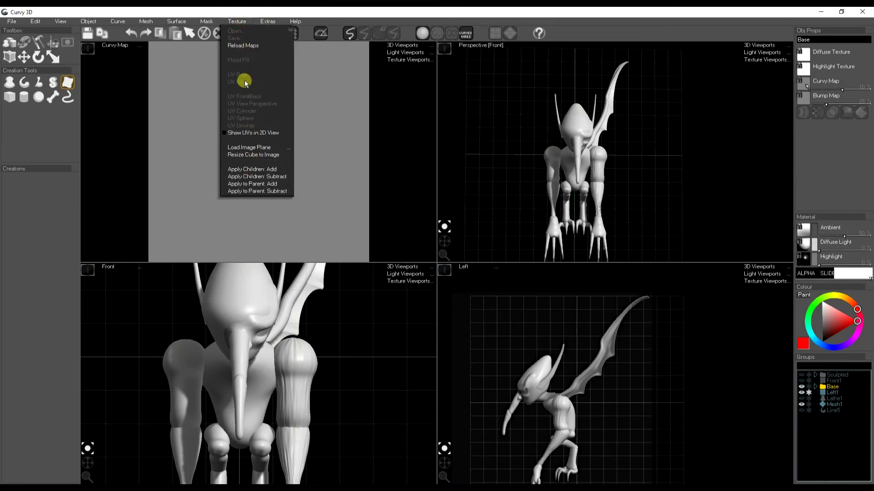
{"action": "left_click", "coordinate": [583, 123]}
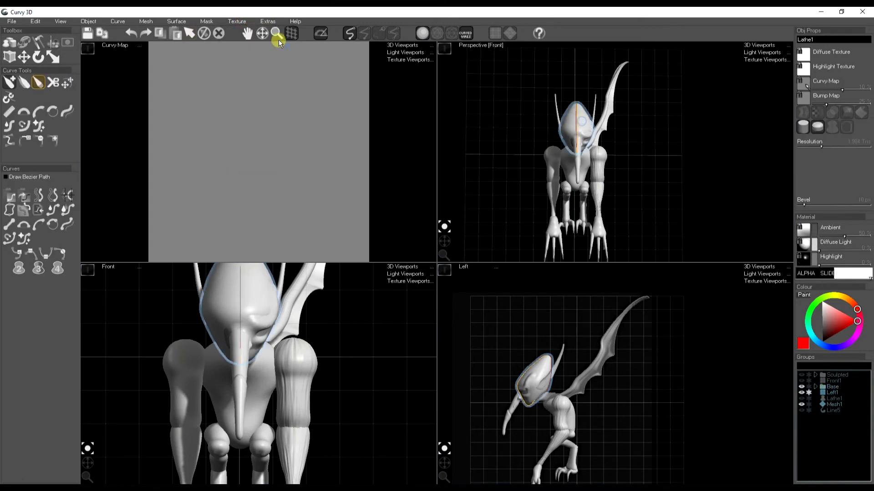
{"action": "left_click", "coordinate": [834, 404]}
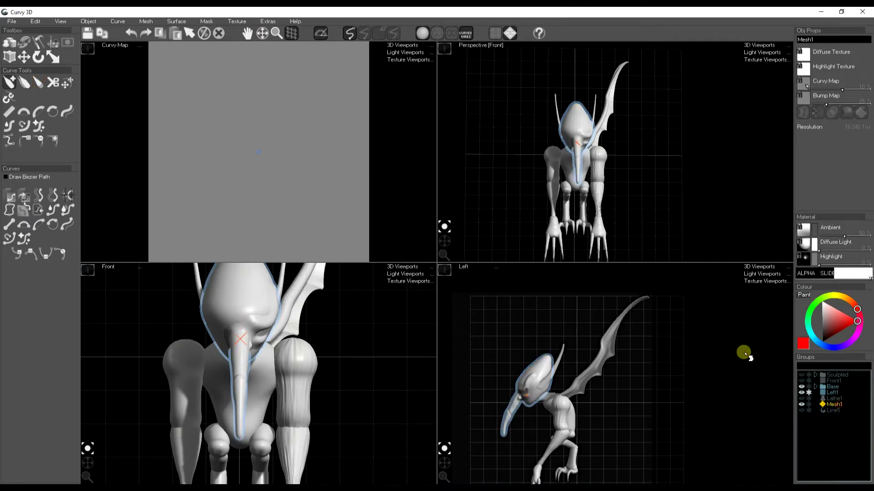
{"action": "scroll", "coordinate": [557, 130], "scroll_direction": "up", "scroll_amount": 5}
{"action": "scroll", "coordinate": [614, 162], "scroll_direction": "down", "scroll_amount": 2}
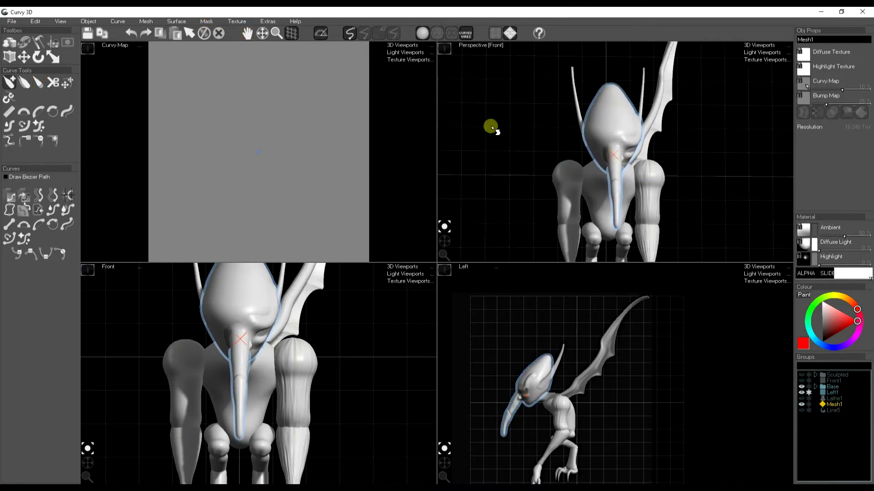
{"action": "left_click", "coordinate": [240, 23]}
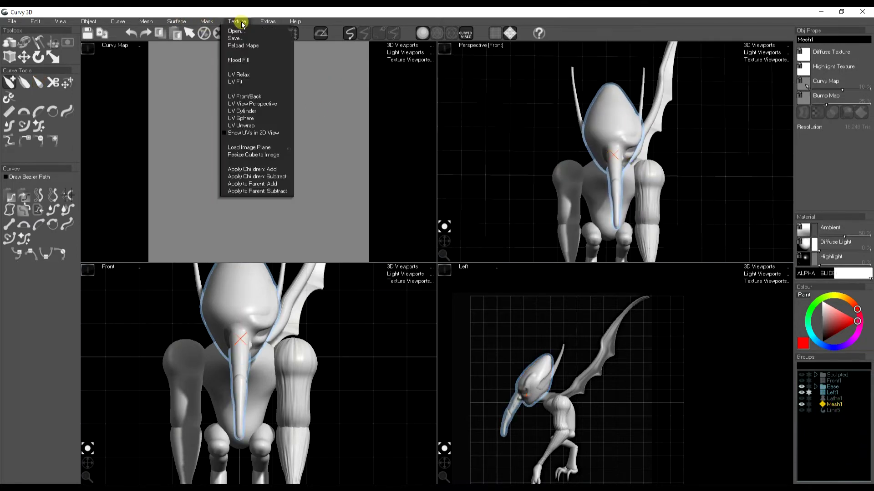
{"action": "left_click", "coordinate": [255, 104]}
{"action": "left_click_drag", "start_coordinate": [442, 242], "coordinate": [532, 220]}
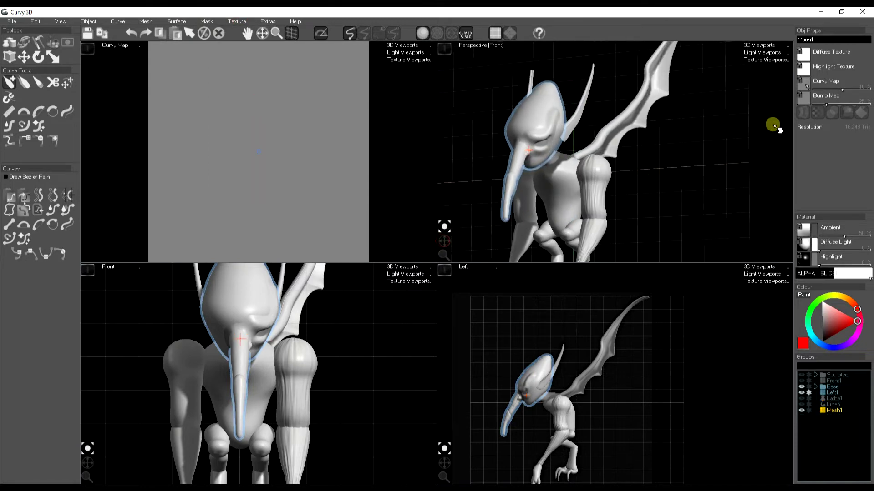
Paste the copied material onto Mesh1 and hide the Base group to isolate the head.
{"action": "left_click", "coordinate": [85, 23]}
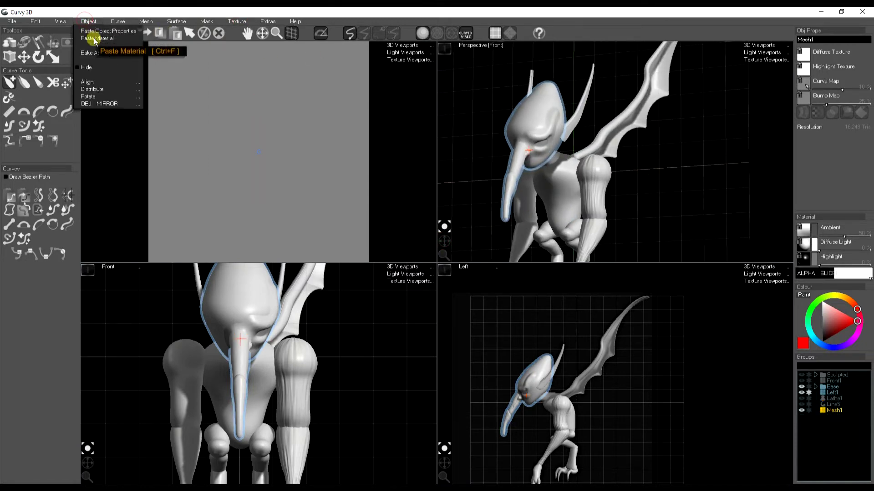
{"action": "left_click", "coordinate": [94, 41]}
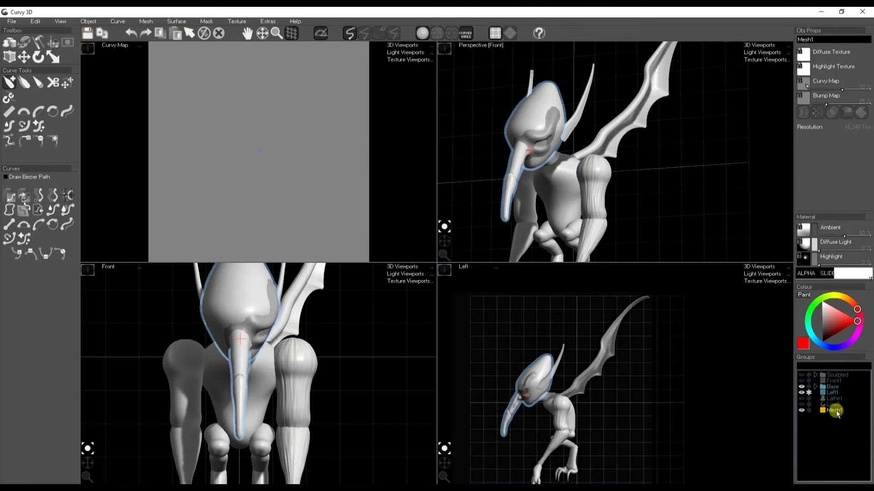
{"action": "left_click", "coordinate": [802, 388]}
{"action": "left_click", "coordinate": [839, 417]}
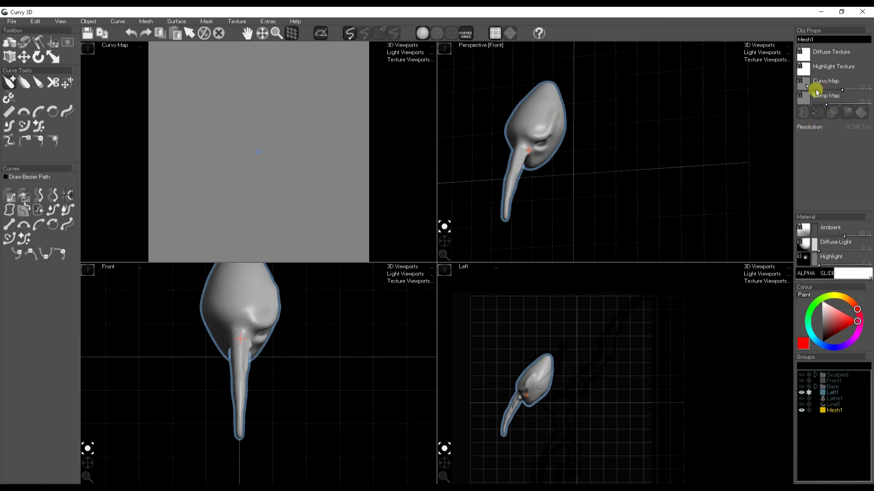
Apply the vertical streak image as Mesh1's Curvy Map, set its strength to 1 %, and inspect the head.
{"action": "left_click", "coordinate": [806, 88]}
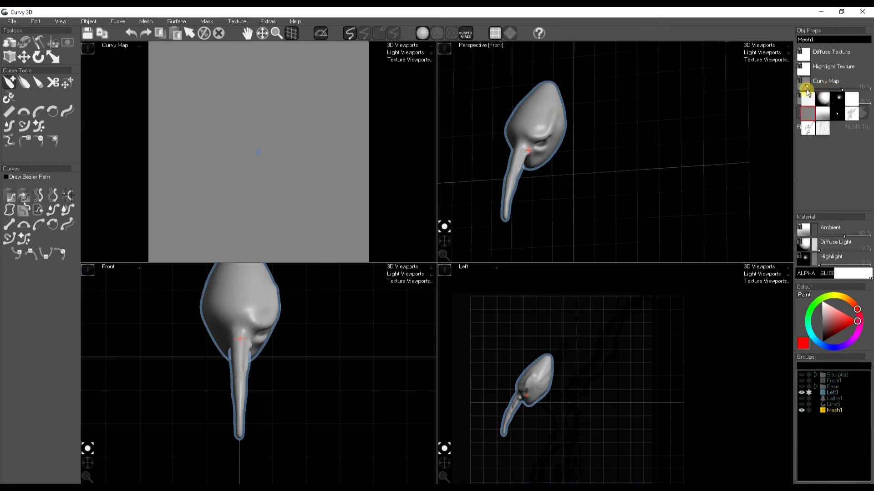
{"action": "left_click", "coordinate": [822, 129]}
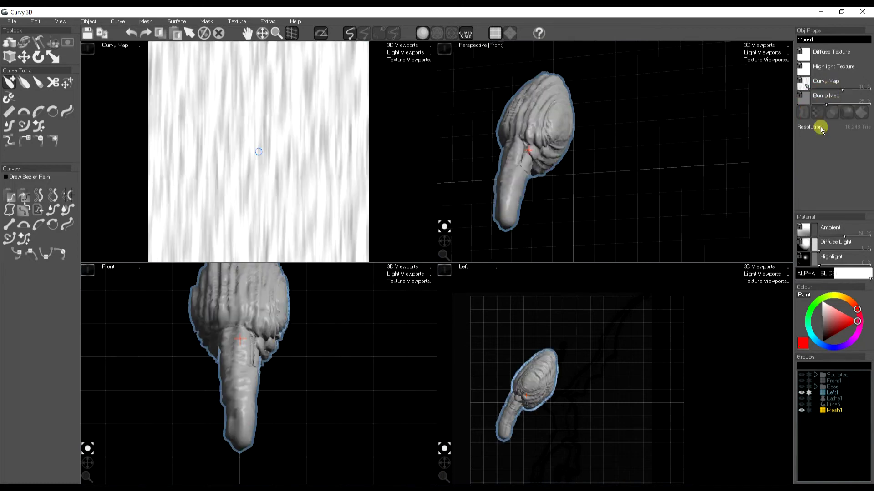
{"action": "double_click", "coordinate": [840, 89]}
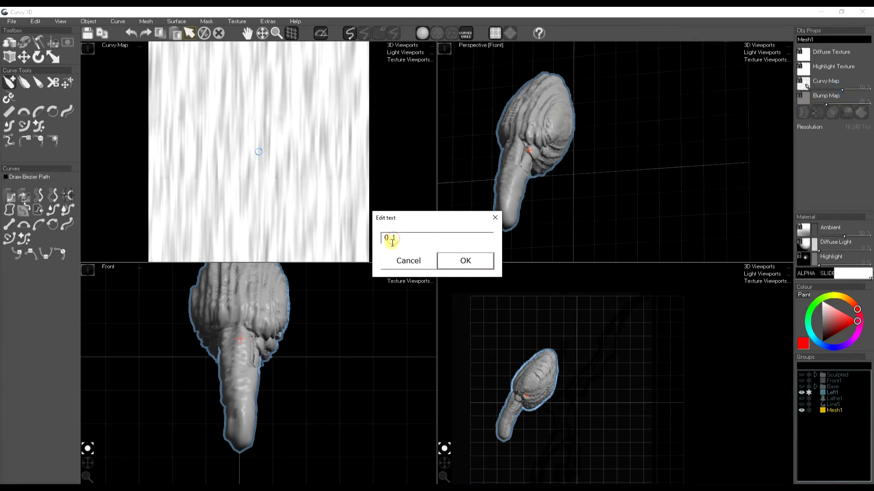
{"action": "left_click", "coordinate": [459, 262]}
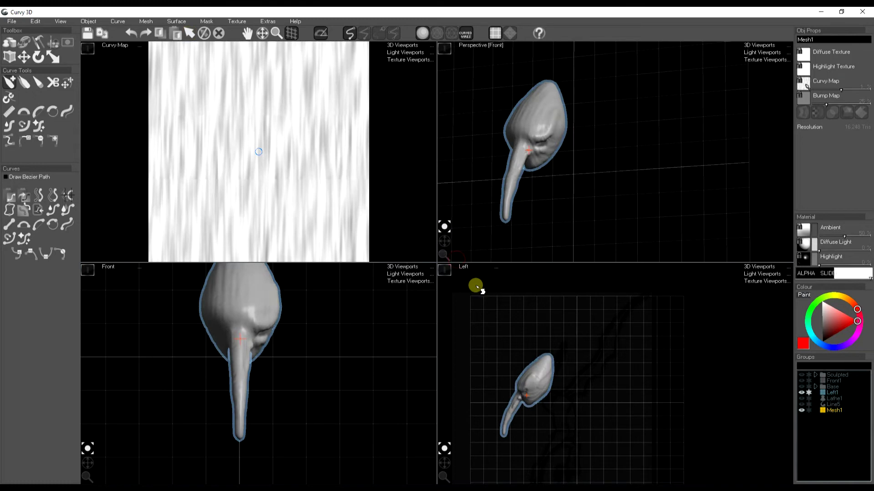
{"action": "left_click", "coordinate": [532, 186]}
{"action": "scroll", "coordinate": [592, 167], "scroll_direction": "up", "scroll_amount": 5}
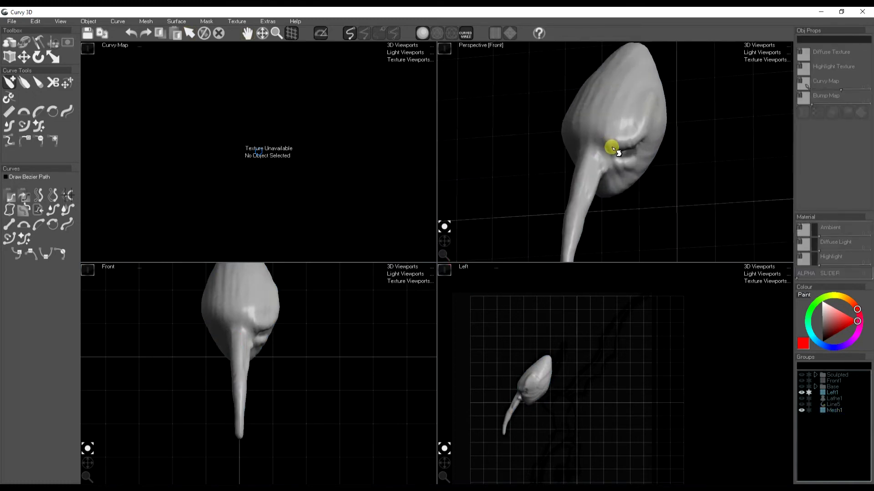
{"action": "scroll", "coordinate": [613, 149], "scroll_direction": "down", "scroll_amount": 3}
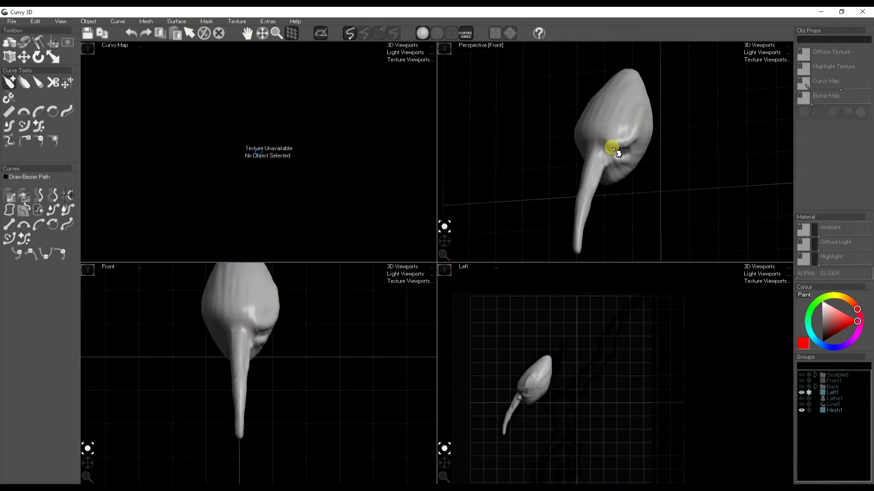
Hide Mesh1, view the finished creature in the Sculpted group, and hide that group again.
{"action": "left_click", "coordinate": [802, 375]}
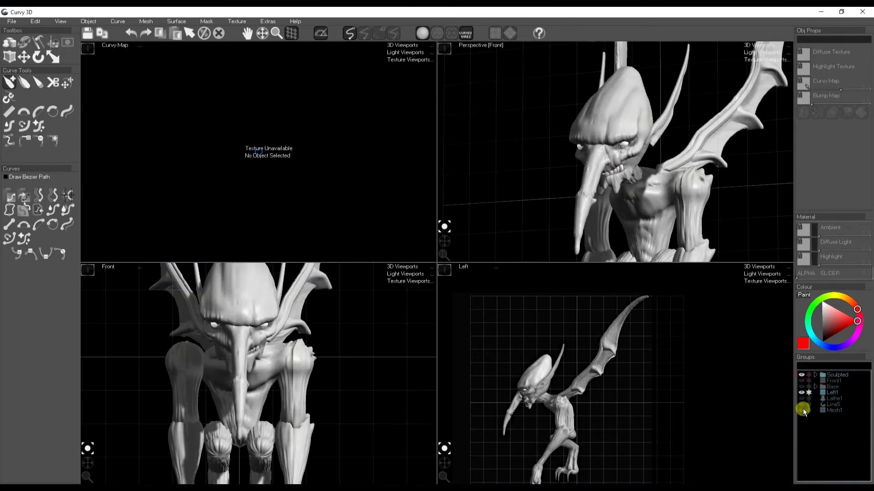
{"action": "left_click", "coordinate": [444, 227]}
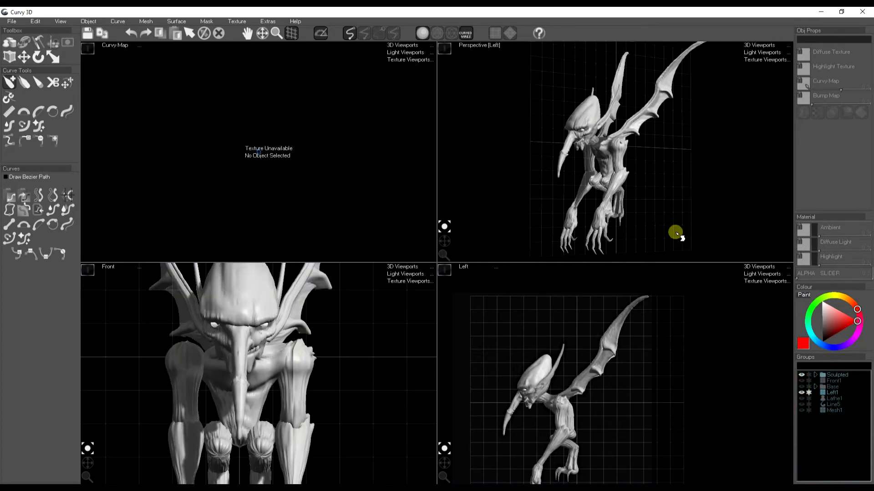
{"action": "left_click", "coordinate": [802, 375]}
Draw a bent Line shape along the finger of the faint background sketch in the Left viewport.
{"action": "scroll", "coordinate": [551, 403], "scroll_direction": "up", "scroll_amount": 2}
{"action": "scroll", "coordinate": [543, 419], "scroll_direction": "up", "scroll_amount": 2}
{"action": "scroll", "coordinate": [569, 401], "scroll_direction": "up", "scroll_amount": 3}
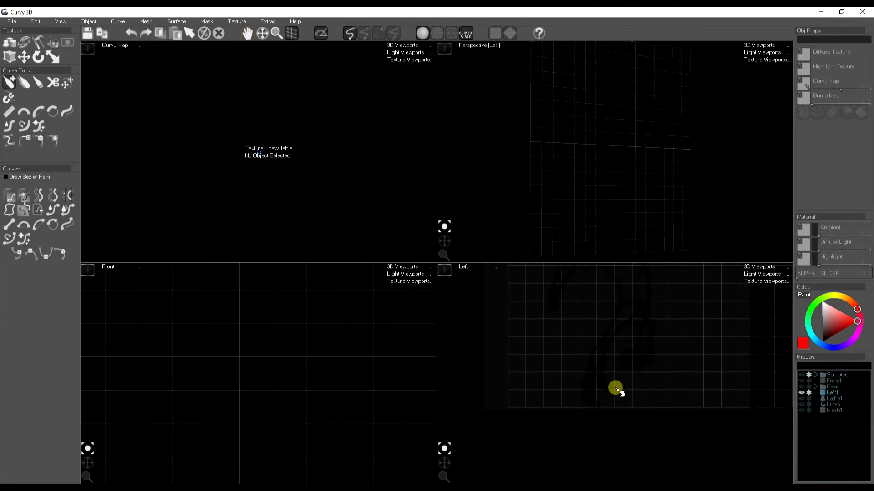
{"action": "scroll", "coordinate": [264, 387], "scroll_direction": "down", "scroll_amount": 3}
{"action": "left_click_drag", "start_coordinate": [270, 361], "coordinate": [266, 357]}
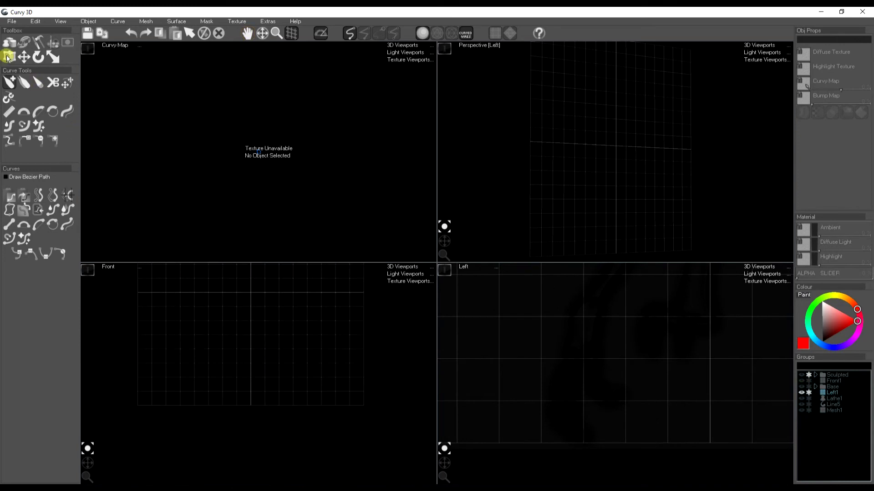
{"action": "left_click", "coordinate": [9, 41]}
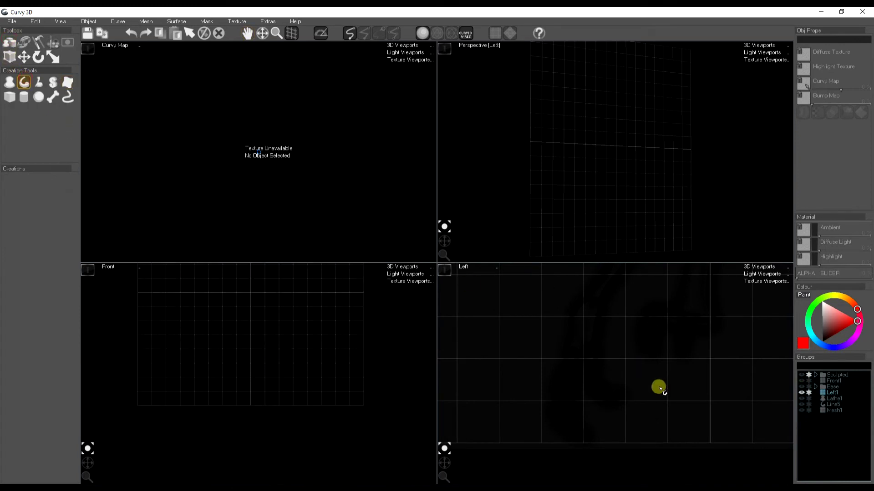
{"action": "mouse_move", "coordinate": [581, 343]}
{"action": "left_mouse_down"}
{"action": "mouse_move", "coordinate": [560, 393]}
{"action": "mouse_move", "coordinate": [564, 418]}
{"action": "mouse_move", "coordinate": [588, 428]}
{"action": "mouse_move", "coordinate": [592, 440]}
{"action": "left_mouse_up"}
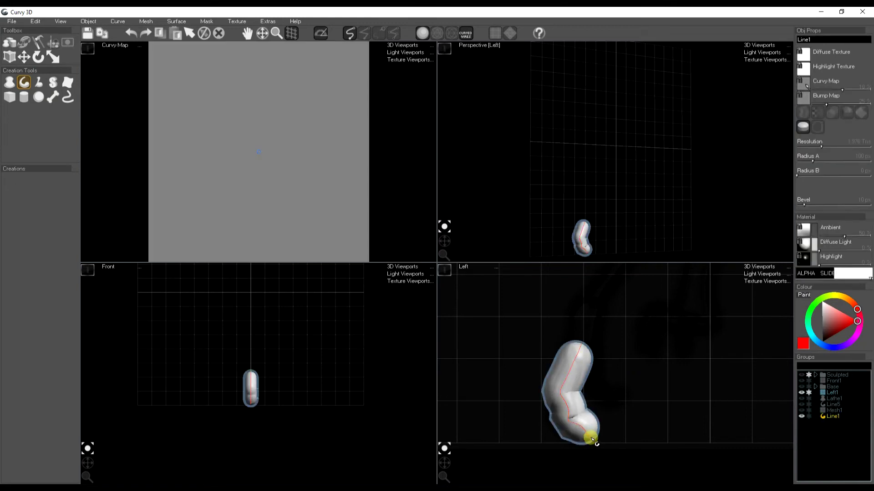
Taper the finger line by setting Radius A to about 33 px and Radius B to 1 px.
{"action": "left_click_drag", "start_coordinate": [797, 176], "coordinate": [808, 163]}
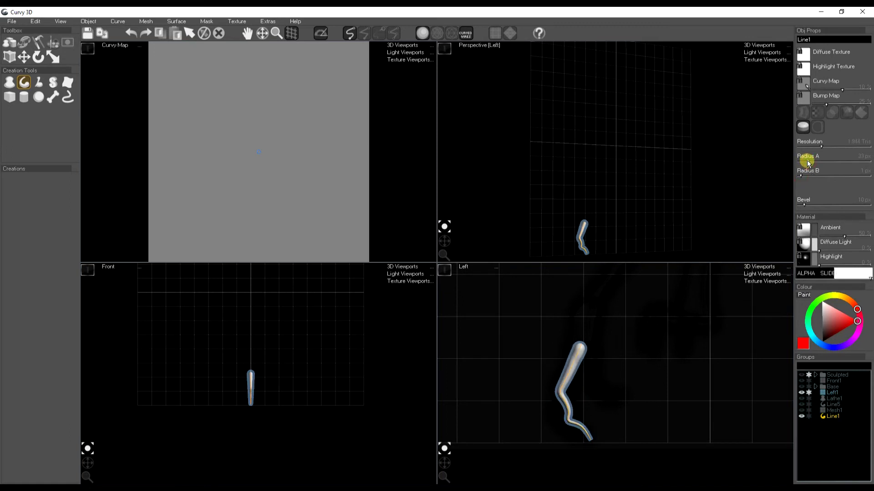
{"action": "middle_click_drag", "start_coordinate": [585, 384], "coordinate": [616, 356]}
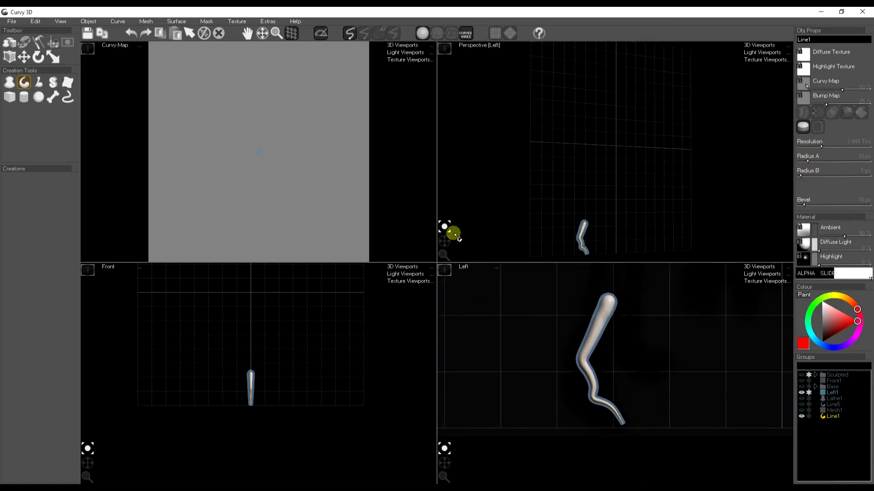
{"action": "left_click_drag", "start_coordinate": [452, 231], "coordinate": [445, 225]}
{"action": "scroll", "coordinate": [595, 130], "scroll_direction": "up", "scroll_amount": 5}
{"action": "middle_click_drag", "start_coordinate": [664, 199], "coordinate": [642, 171]}
{"action": "scroll", "coordinate": [247, 397], "scroll_direction": "up", "scroll_amount": 3}
{"action": "scroll", "coordinate": [253, 403], "scroll_direction": "up", "scroll_amount": 3}
{"action": "scroll", "coordinate": [263, 390], "scroll_direction": "down", "scroll_amount": 2}
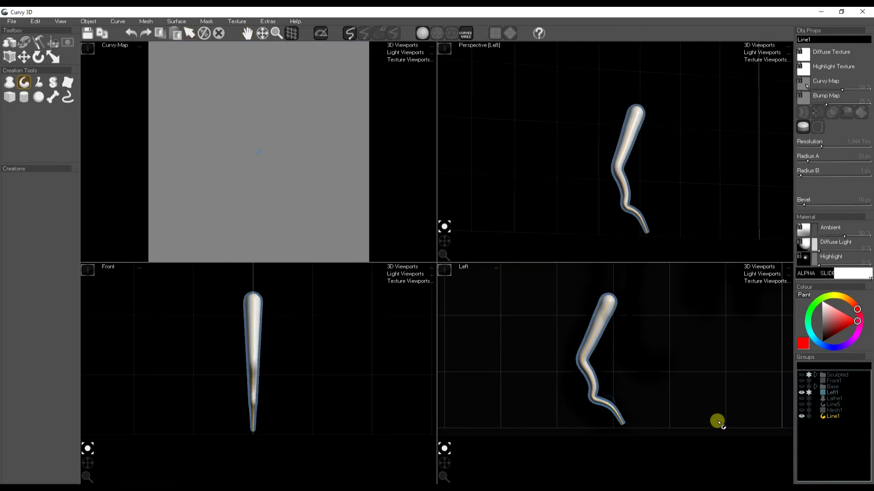
Duplicate the finger line in place, hide the duplicate, and select the original line.
{"action": "key", "text": "ctrl+v"}
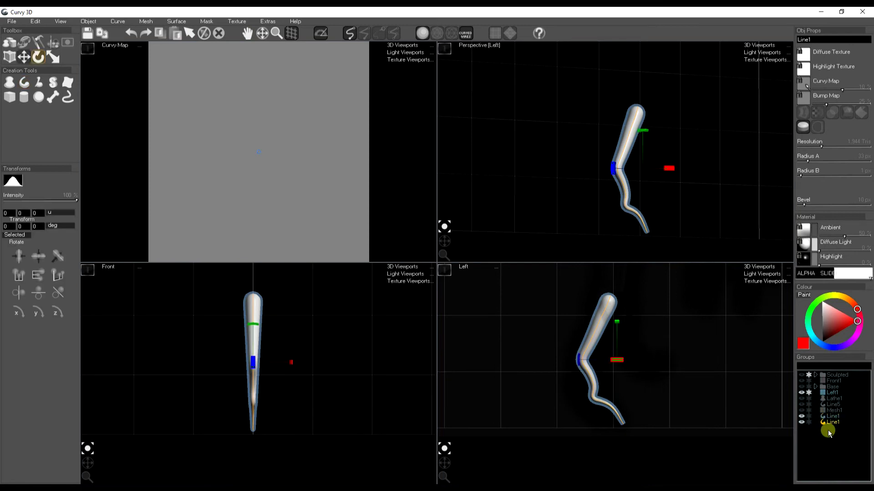
{"action": "left_click", "coordinate": [806, 421]}
{"action": "left_click", "coordinate": [808, 424]}
{"action": "left_click", "coordinate": [811, 445]}
{"action": "left_click", "coordinate": [582, 358]}
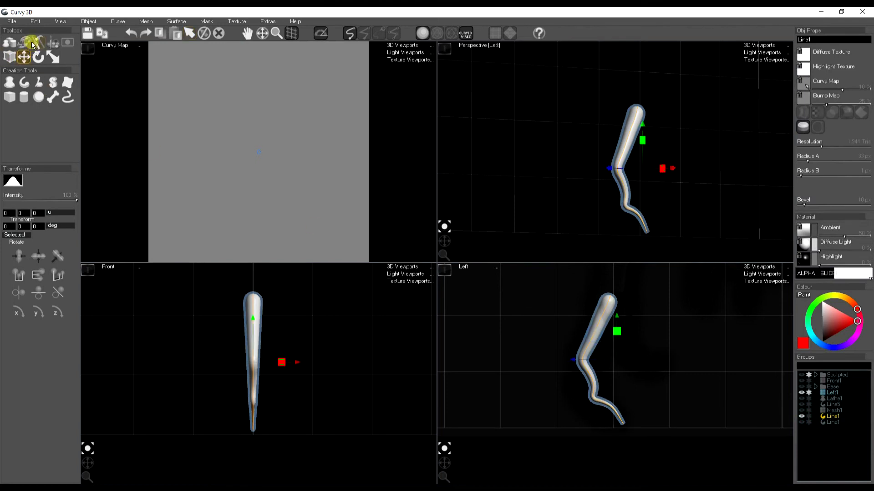
Cut the original finger line at its lower bend in the Left viewport to remove the tip segment.
{"action": "left_click", "coordinate": [26, 43]}
{"action": "left_click", "coordinate": [54, 81]}
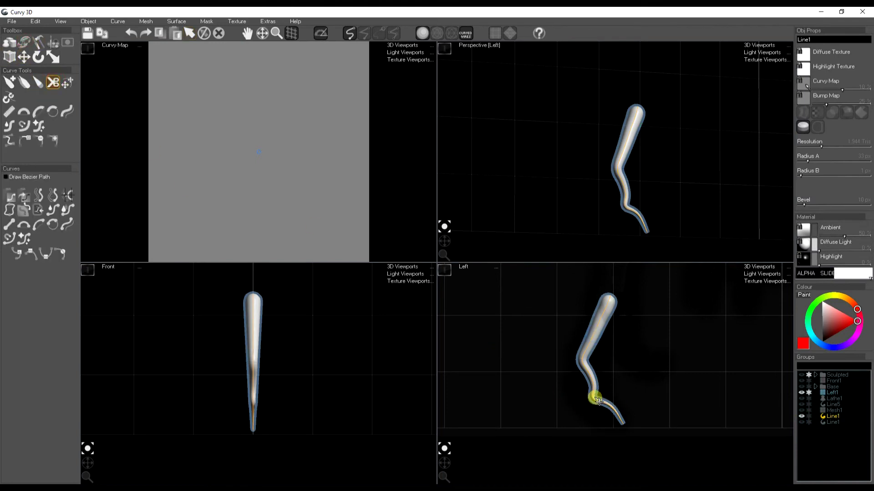
{"action": "left_click", "coordinate": [597, 401]}
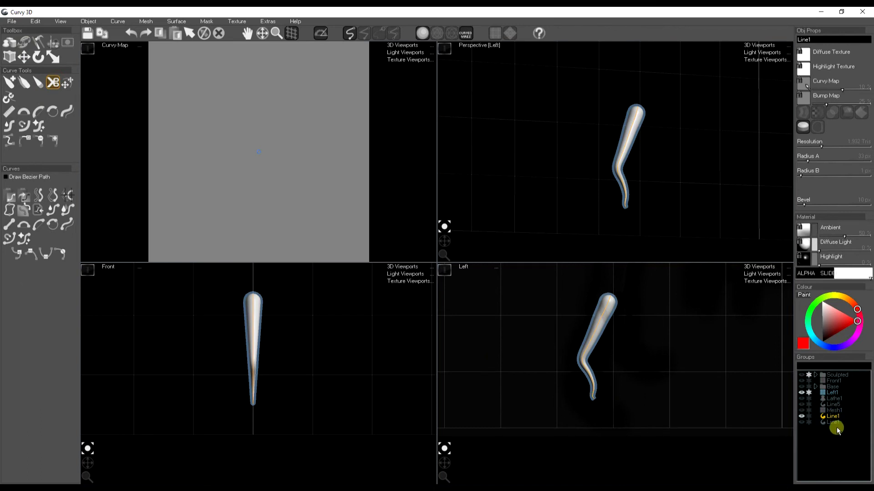
Thicken the finger line's lower end with Radius B, and cut the duplicate at the lower bend to keep only its tip.
{"action": "left_click_drag", "start_coordinate": [803, 178], "coordinate": [806, 179]}
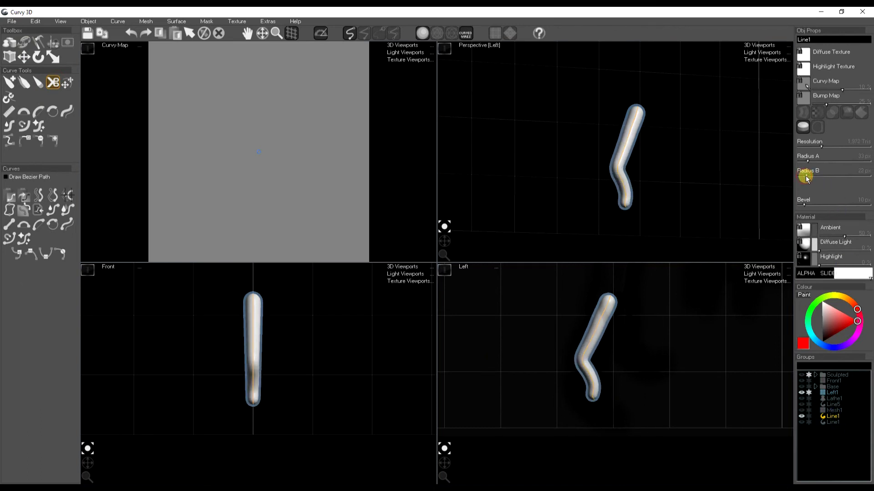
{"action": "left_click", "coordinate": [801, 422]}
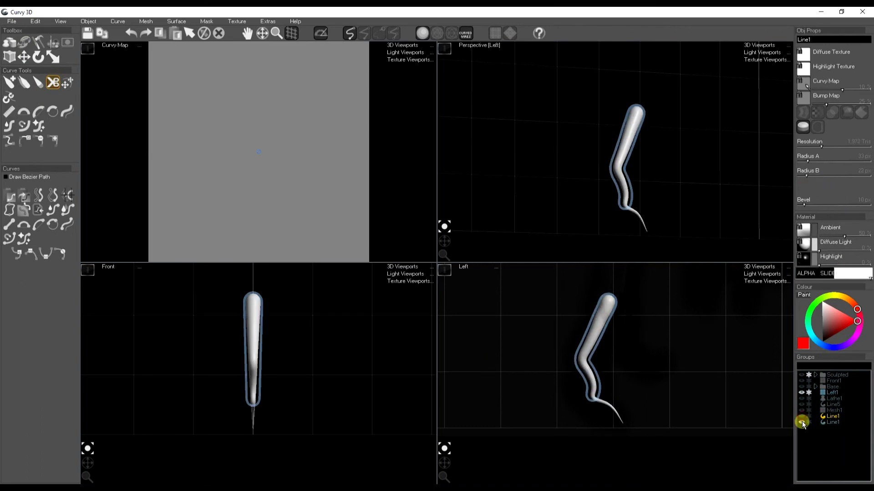
{"action": "left_click", "coordinate": [830, 422]}
{"action": "left_click_drag", "start_coordinate": [606, 314], "coordinate": [598, 413]}
Reshape the tip segment into a smooth claw-like arc in the Left viewport and show the upper finger segment again.
{"action": "key", "text": "m"}
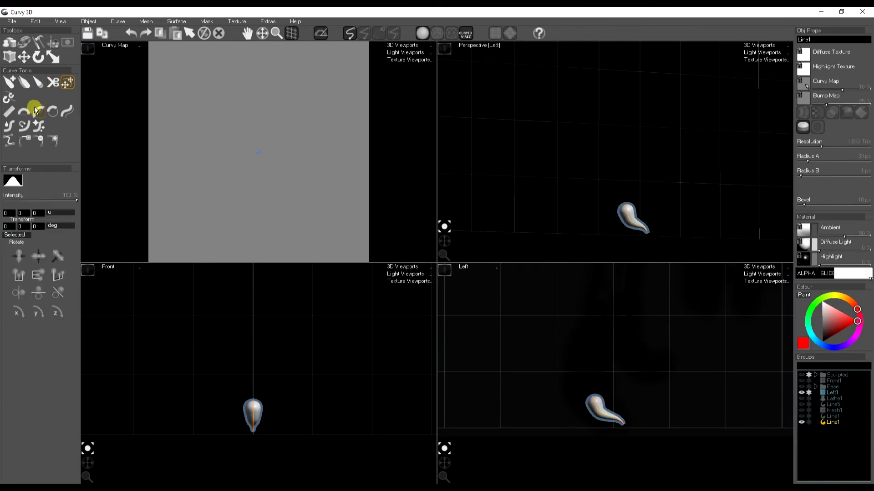
{"action": "left_click", "coordinate": [53, 112]}
{"action": "left_click_drag", "start_coordinate": [592, 397], "coordinate": [625, 424]}
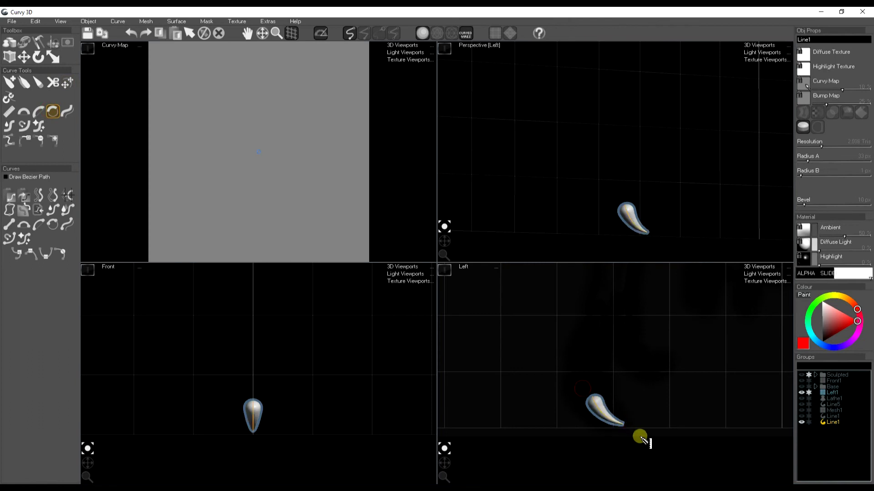
{"action": "left_click", "coordinate": [802, 417]}
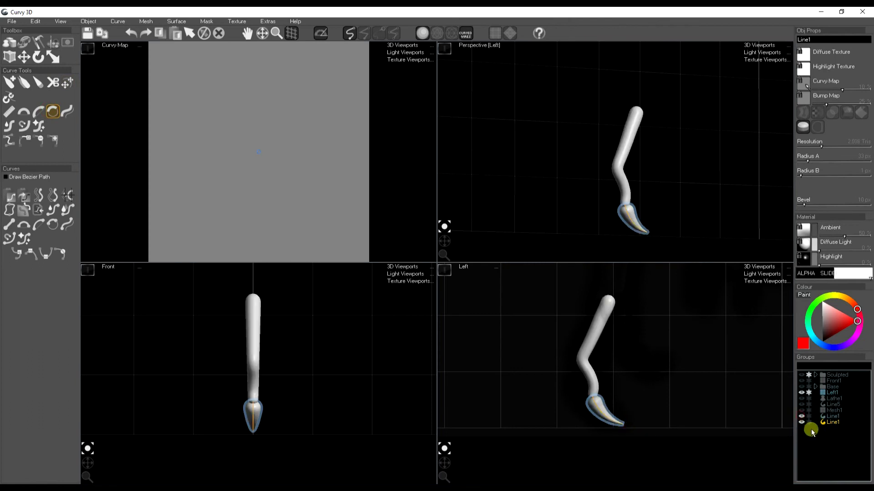
Thicken the upper finger segment by setting Radius A to about 56 px and Radius B to about 33 px.
{"action": "left_click", "coordinate": [831, 417]}
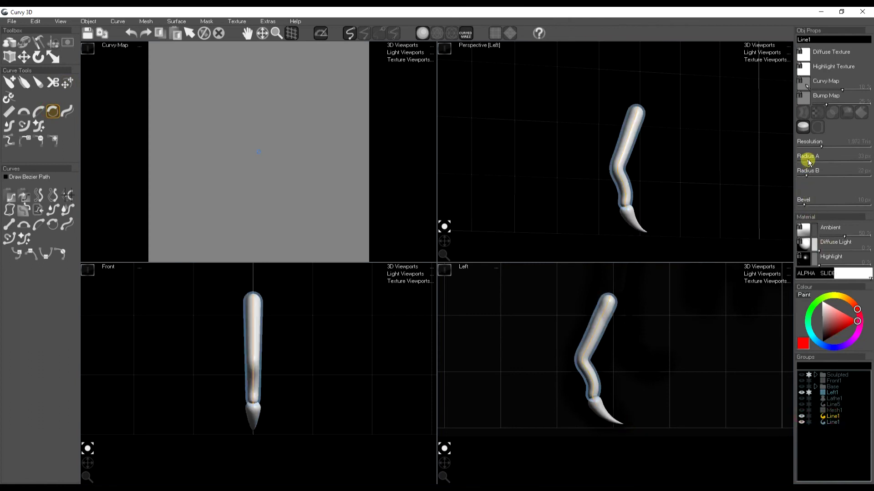
{"action": "left_click_drag", "start_coordinate": [807, 158], "coordinate": [809, 163]}
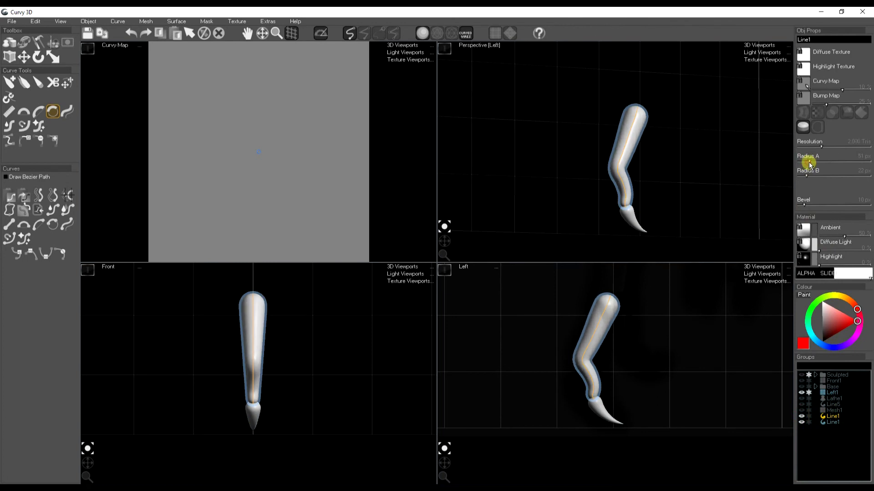
{"action": "left_click_drag", "start_coordinate": [806, 174], "coordinate": [808, 176]}
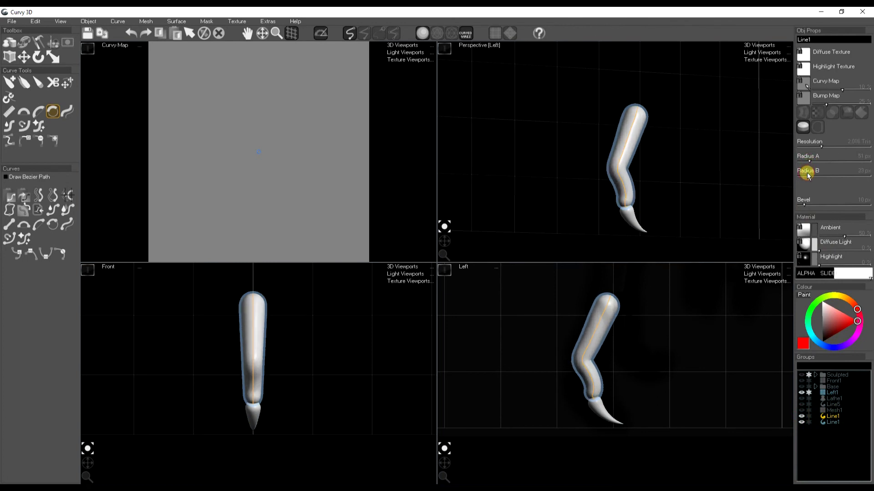
{"action": "left_click", "coordinate": [817, 446]}
{"action": "left_click", "coordinate": [630, 145]}
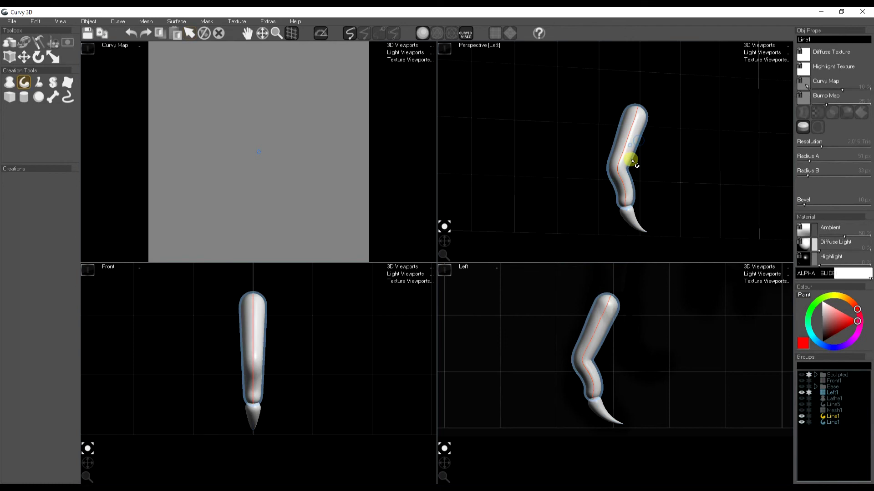
{"action": "left_click", "coordinate": [88, 22]}
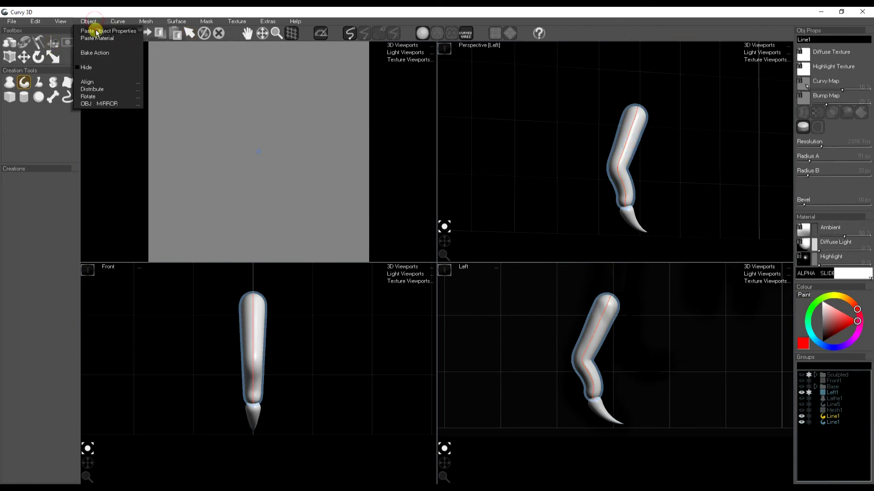
{"action": "left_click", "coordinate": [96, 33]}
{"action": "left_click_drag", "start_coordinate": [813, 163], "coordinate": [807, 178]}
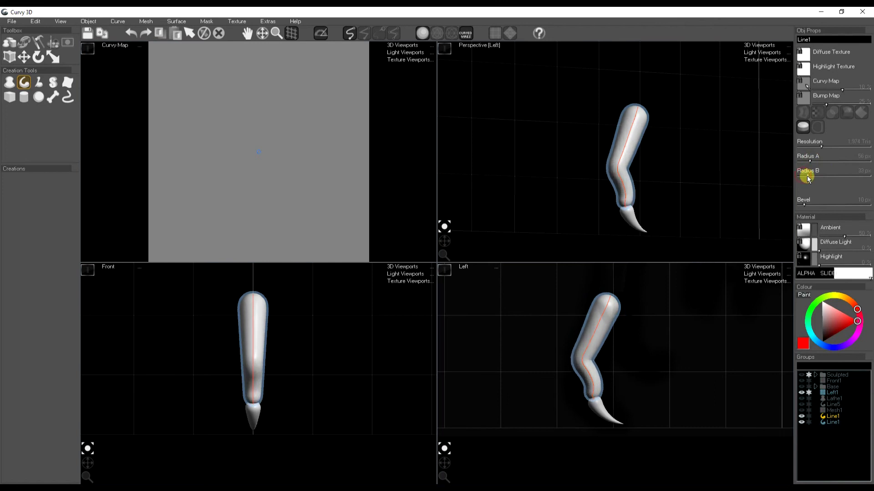
Apply the vertically streaked texture as the upper finger segment's Curvy Map and raise its resolution to about 7,644 triangles.
{"action": "left_click", "coordinate": [803, 85]}
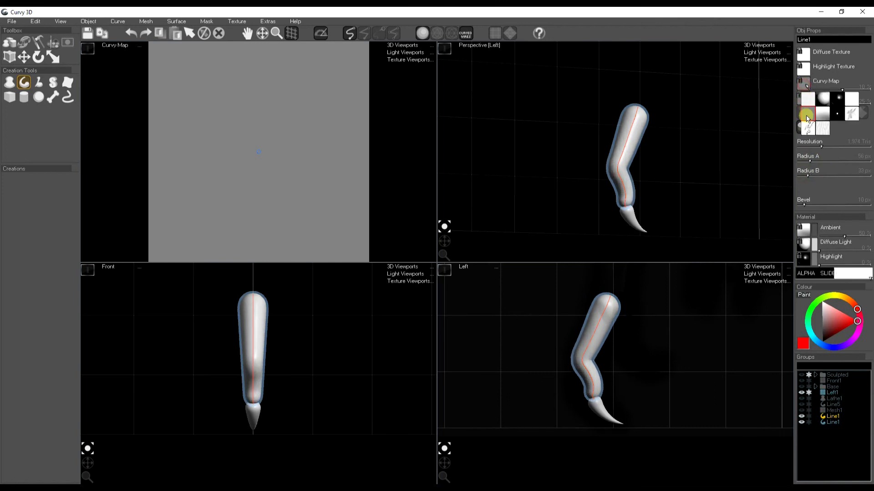
{"action": "left_click", "coordinate": [821, 131]}
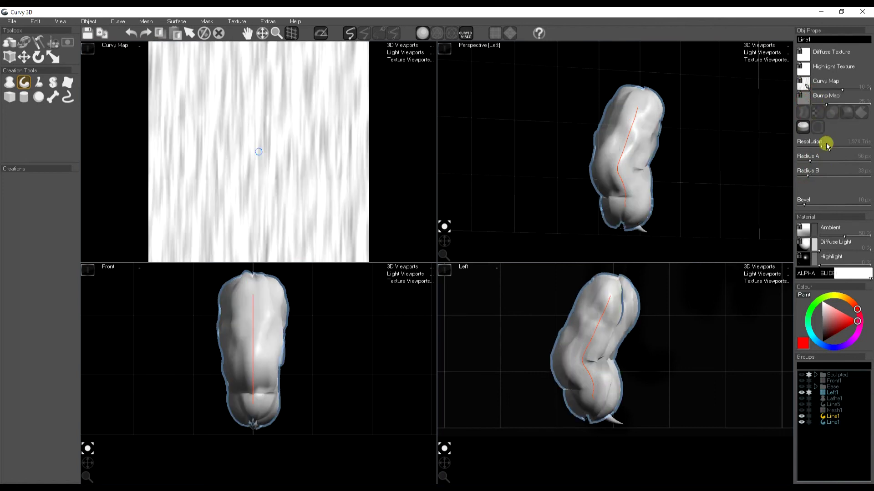
{"action": "left_click_drag", "start_coordinate": [827, 145], "coordinate": [833, 148]}
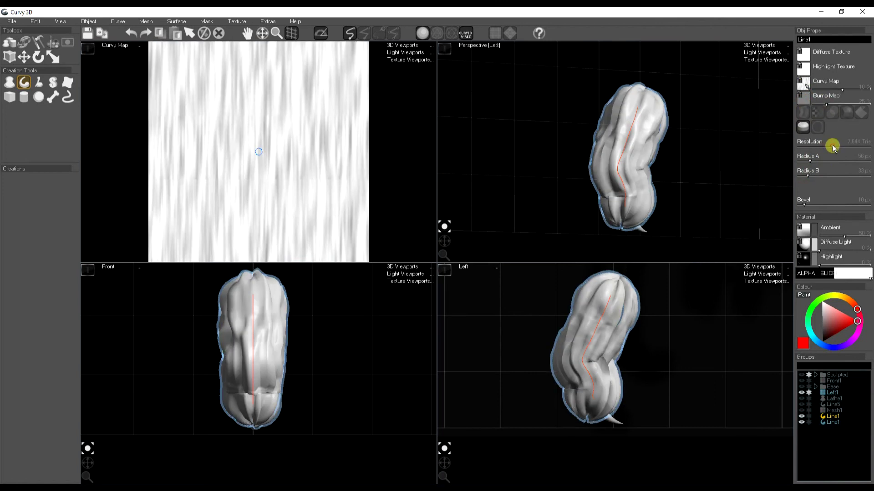
Set the upper finger segment's Curvy Map strength to 1% and deselect the segment.
{"action": "double_click", "coordinate": [830, 91]}
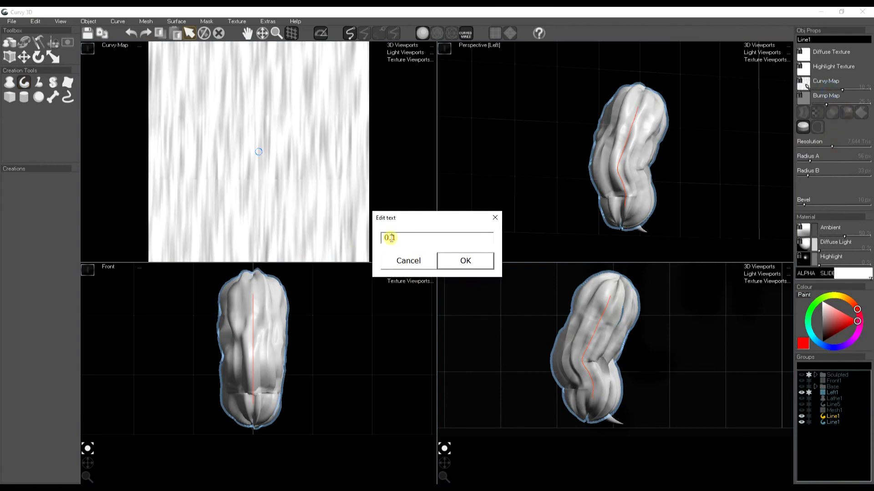
{"action": "left_click", "coordinate": [457, 258]}
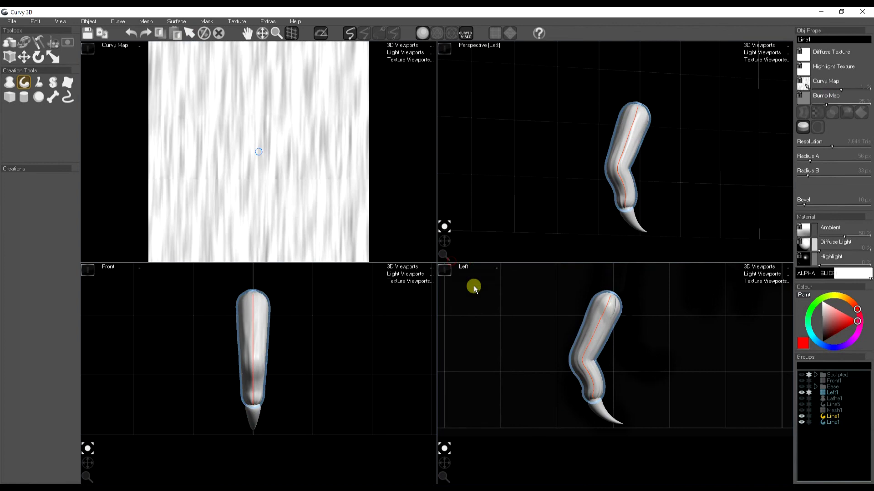
{"action": "left_click", "coordinate": [823, 448]}
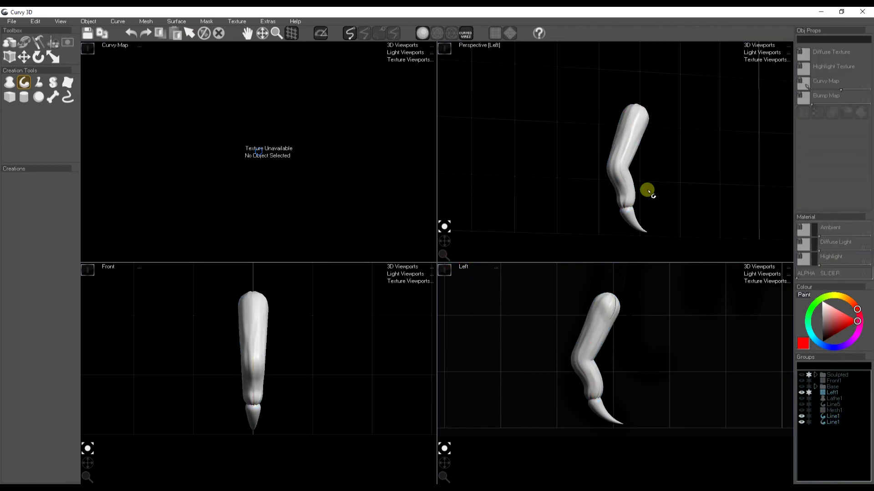
Hide both finger segments and show the Sculpted group.
{"action": "left_click", "coordinate": [802, 422]}
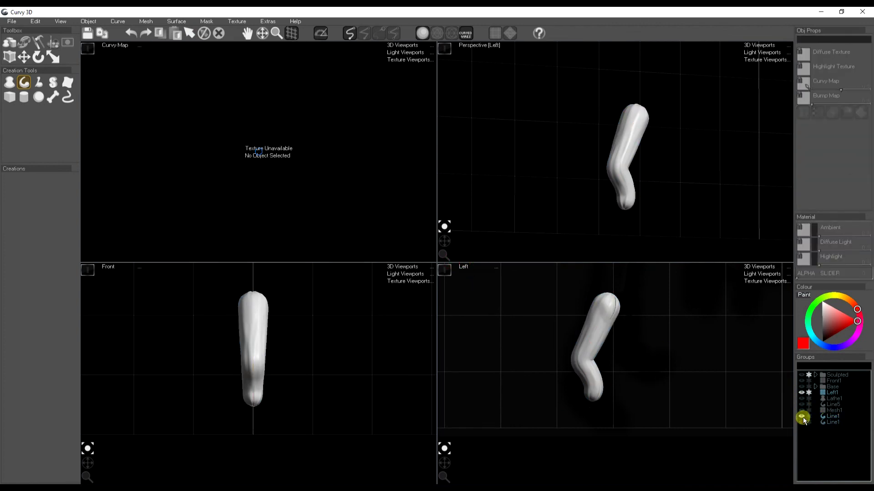
{"action": "left_click", "coordinate": [801, 417]}
{"action": "left_click", "coordinate": [802, 375]}
Examine the whole sculpted creature, including its wings and clawed hands, in the Perspective and Left viewports.
{"action": "scroll", "coordinate": [654, 339], "scroll_direction": "down", "scroll_amount": 4}
{"action": "middle_click_drag", "start_coordinate": [678, 323], "coordinate": [653, 388]}
{"action": "scroll", "coordinate": [681, 331], "scroll_direction": "down", "scroll_amount": 1}
{"action": "scroll", "coordinate": [663, 367], "scroll_direction": "down", "scroll_amount": 1}
{"action": "scroll", "coordinate": [606, 157], "scroll_direction": "down", "scroll_amount": 3}
{"action": "scroll", "coordinate": [624, 152], "scroll_direction": "down", "scroll_amount": 2}
{"action": "scroll", "coordinate": [609, 228], "scroll_direction": "down", "scroll_amount": 2}
{"action": "left_click_drag", "start_coordinate": [442, 246], "coordinate": [442, 242]}
{"action": "mouse_move", "coordinate": [447, 240]}
{"action": "left_mouse_down"}
{"action": "mouse_move", "coordinate": [445, 231]}
{"action": "mouse_move", "coordinate": [444, 240]}
{"action": "left_mouse_up"}
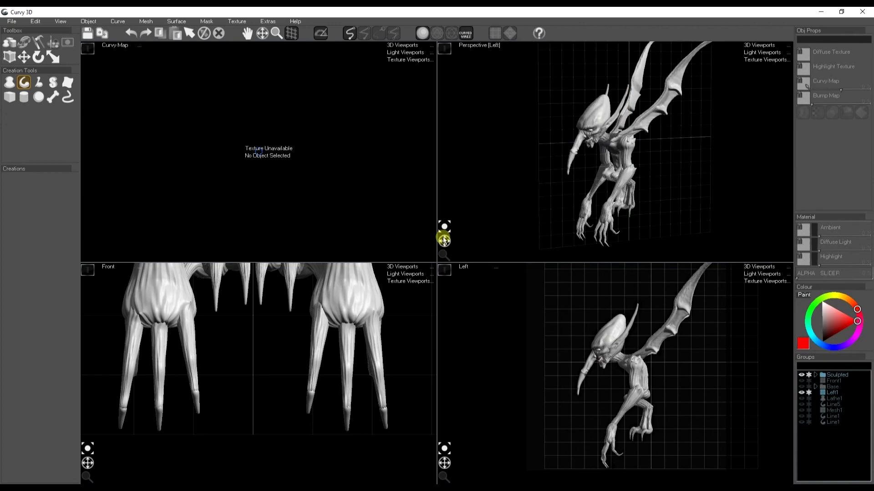